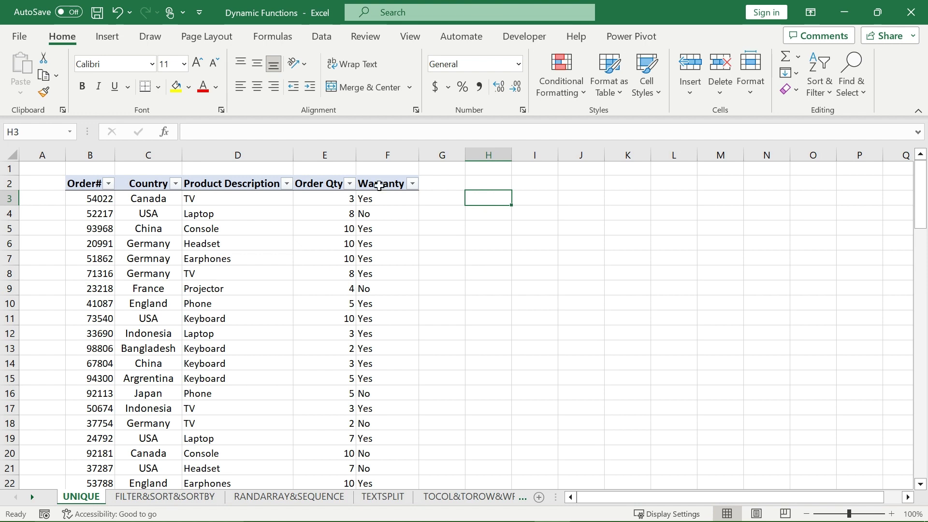
Enter =UNIQUE(Table2[Product Description]) in H3, spilling nine distinct products down to H11.
type("=")
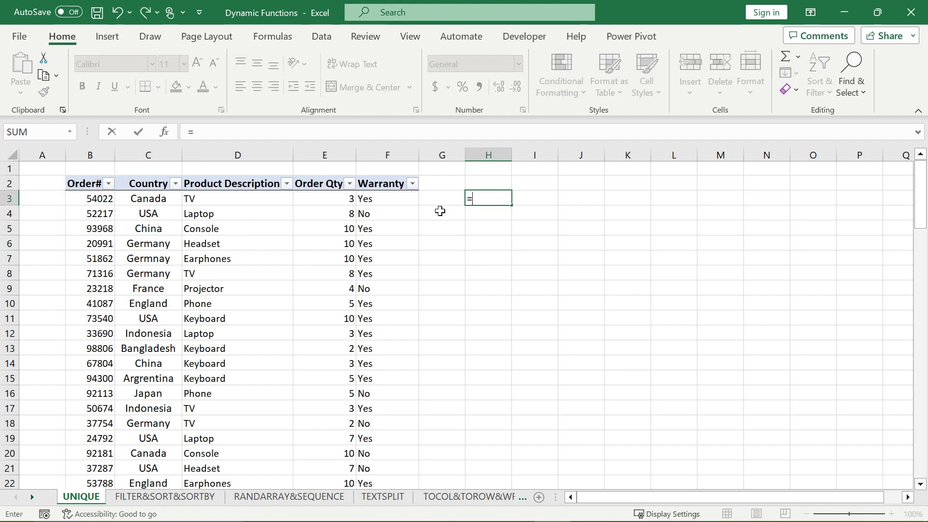
type("unique")
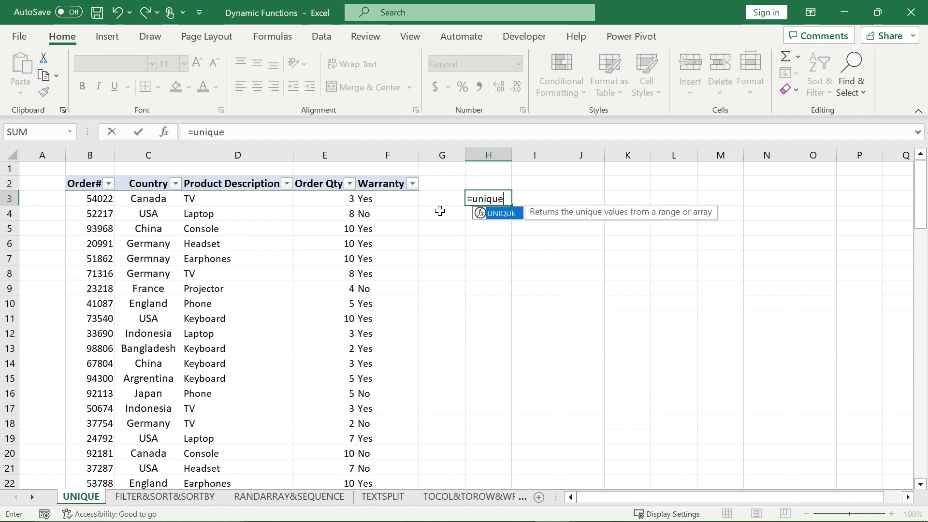
type("(")
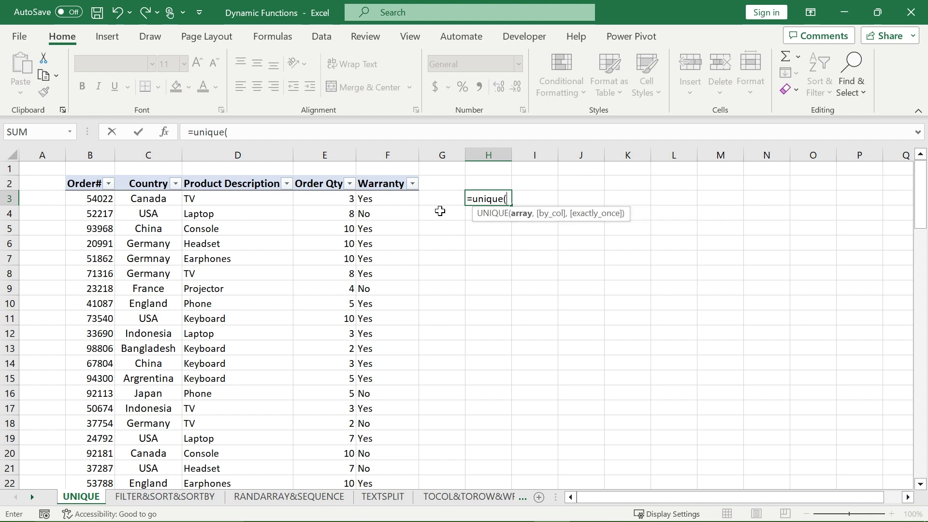
left_click(266, 195)
key("ctrl+shift+Down")
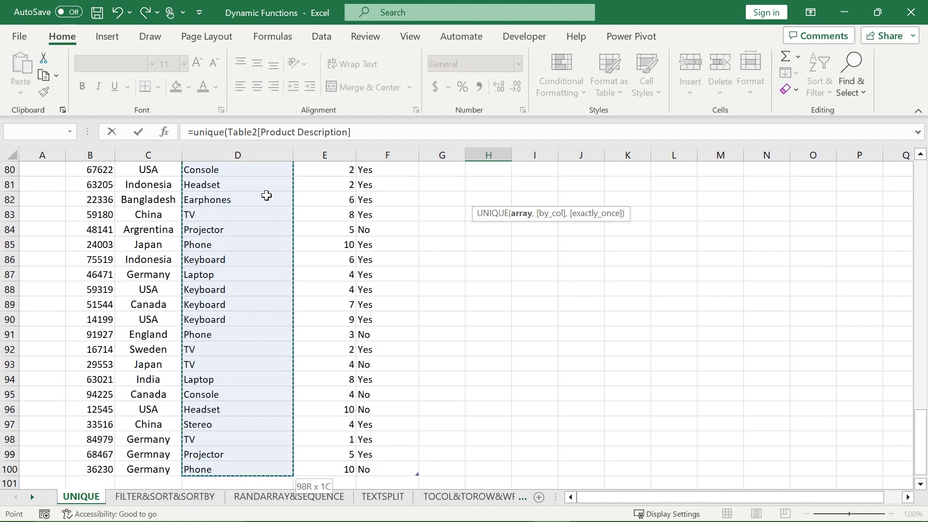
type(")")
key("Return")
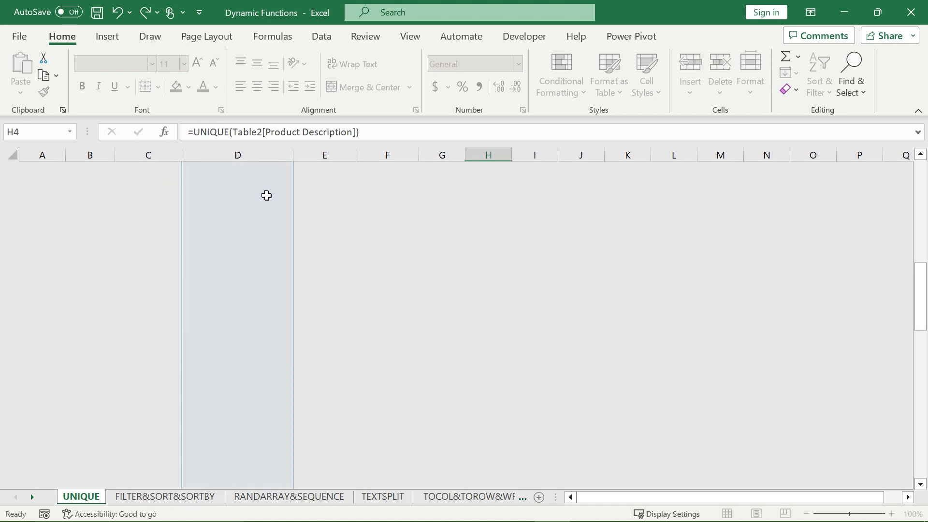
scroll(517, 207, "up", 1)
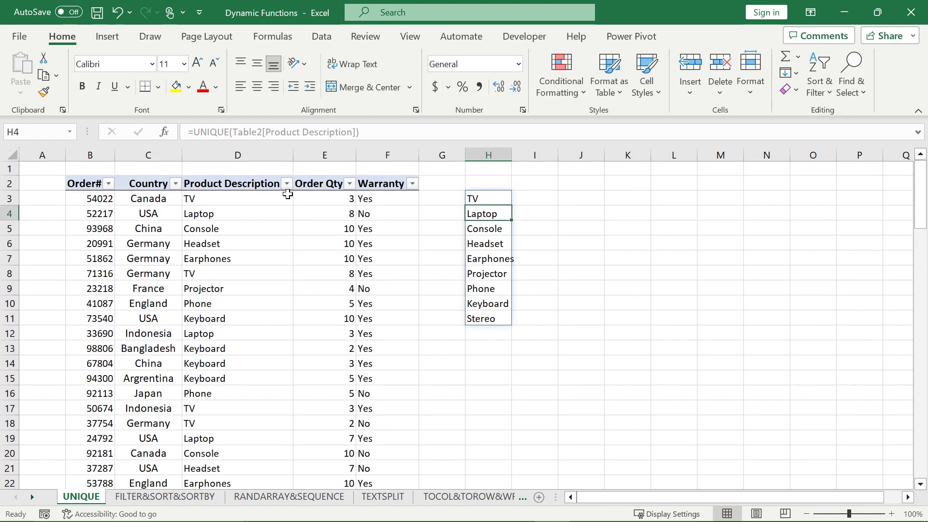
Highlight the product descriptions in D3:D10, pointing out the repeated TV in D3 and D8.
left_click_drag(269, 199, 263, 299)
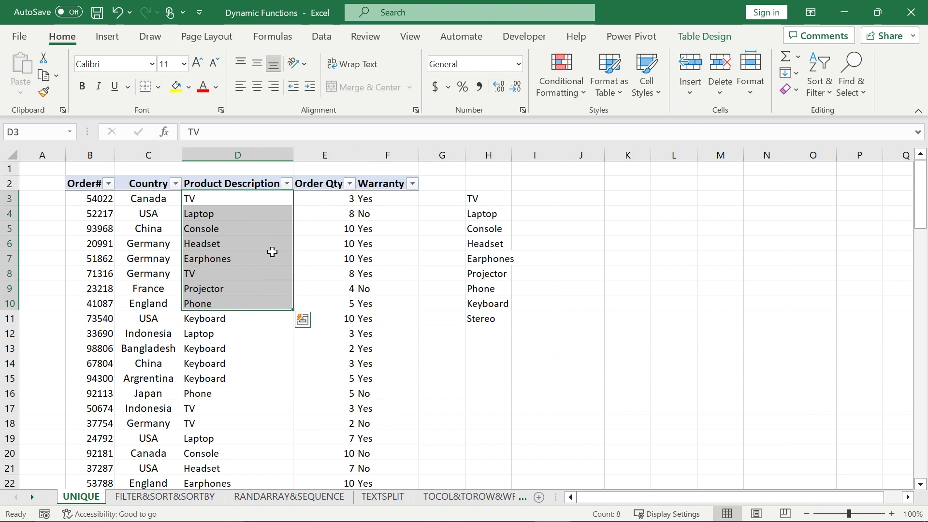
left_click(257, 273)
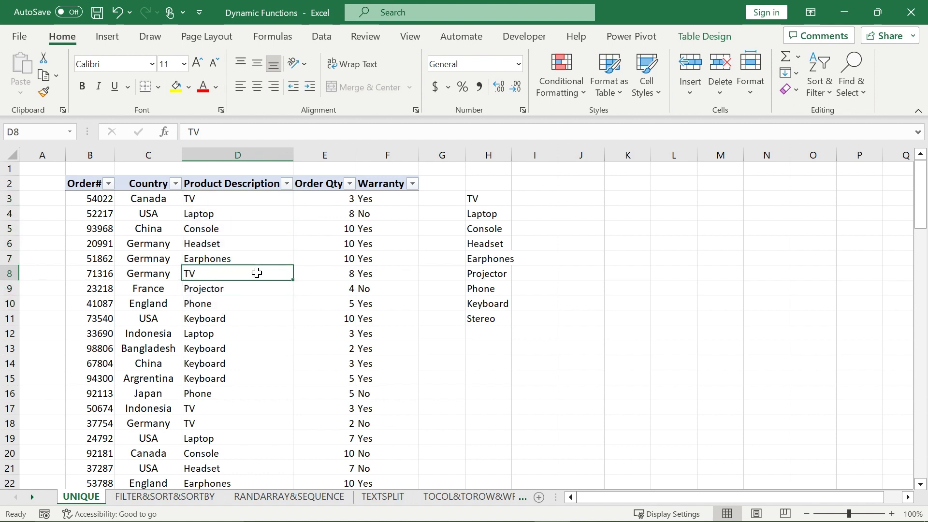
left_click(228, 201)
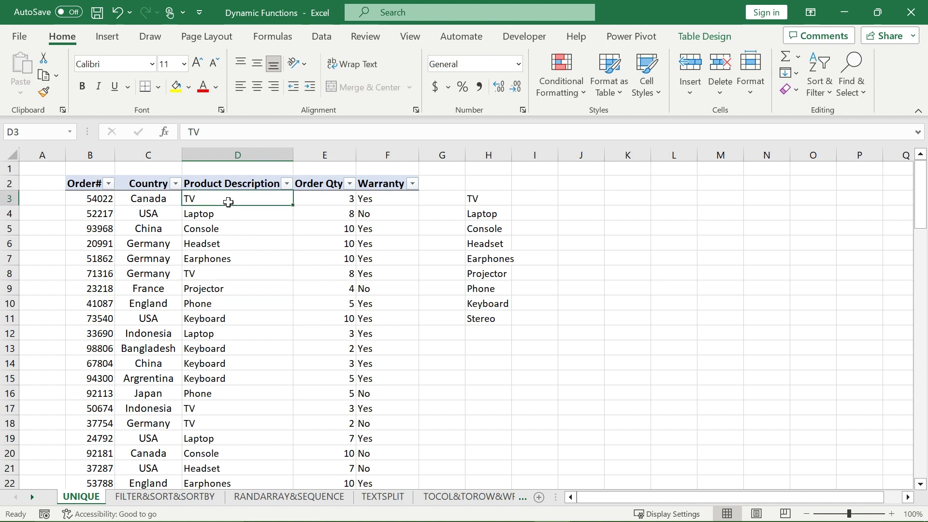
Autofit column H so all nine product names, including Earphones, fit fully.
left_click(491, 199)
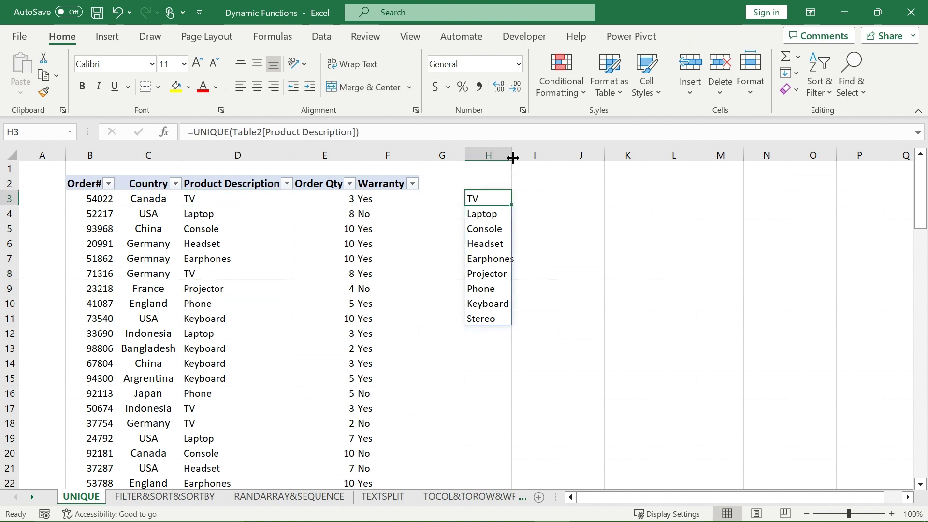
double_click(511, 155)
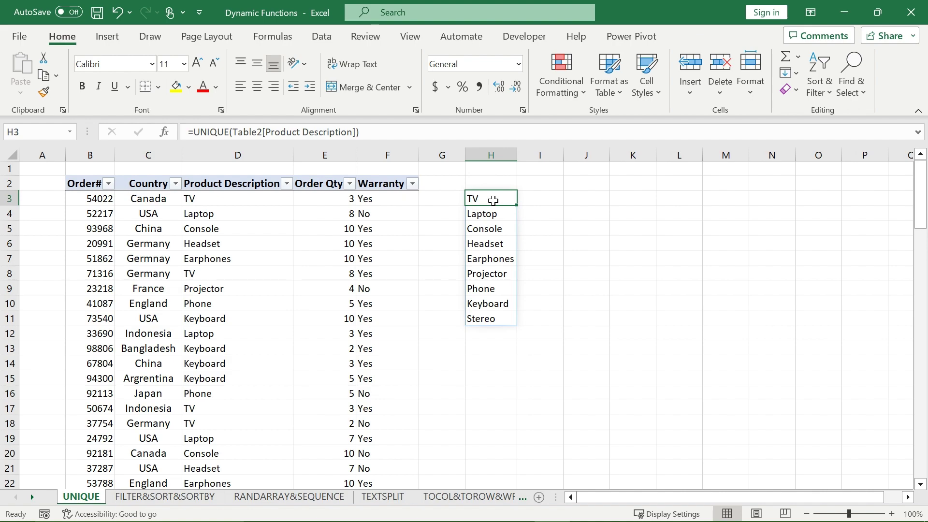
scroll(303, 310, "down", 20)
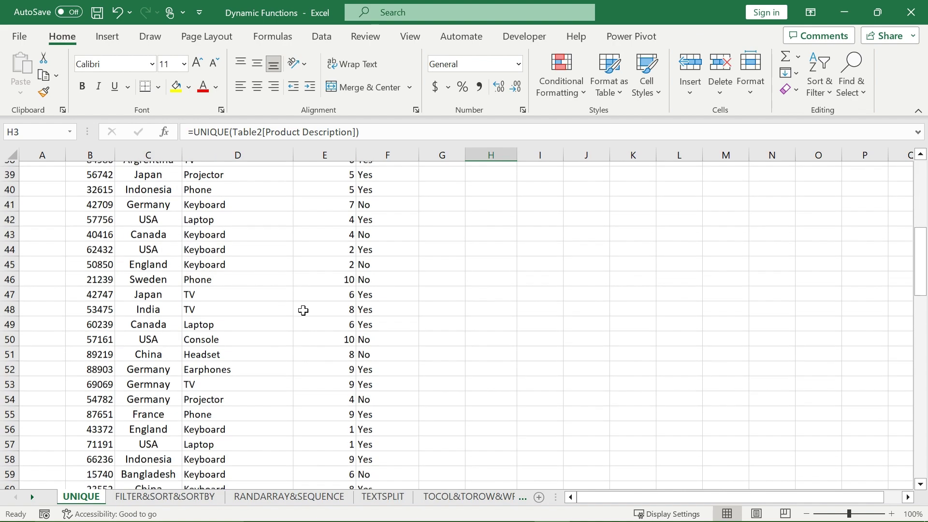
scroll(303, 310, "down", 7)
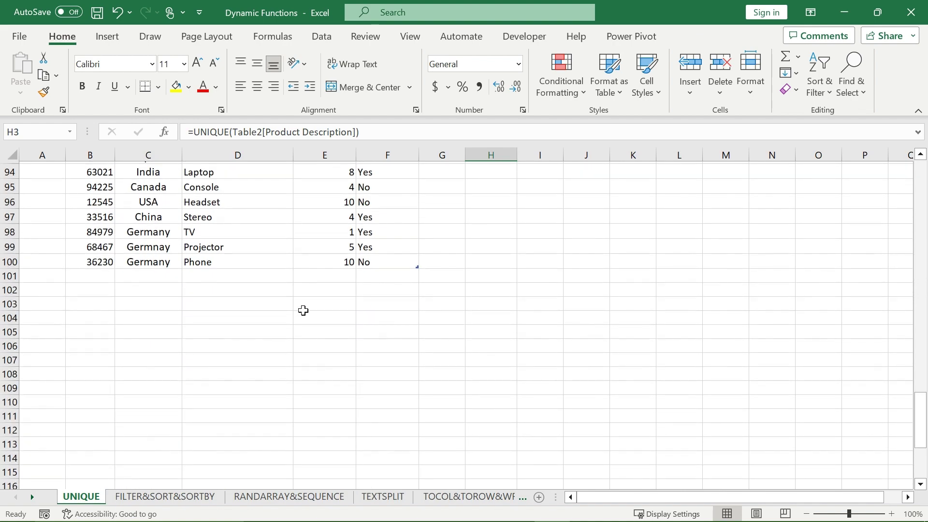
Enter 'wire' in D101 and confirm the UNIQUE spill extends to H12 to include it.
left_click(262, 280)
type("wire")
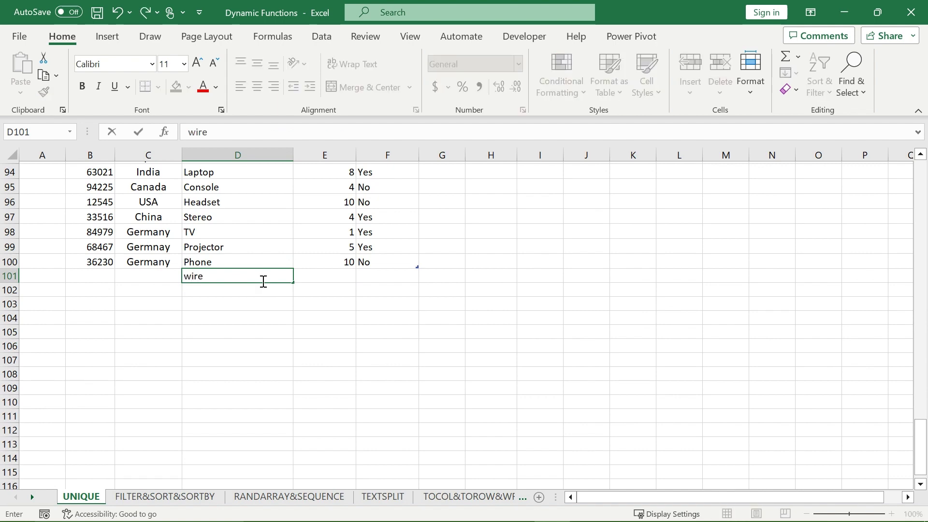
key("Return")
scroll(527, 244, "up", 20)
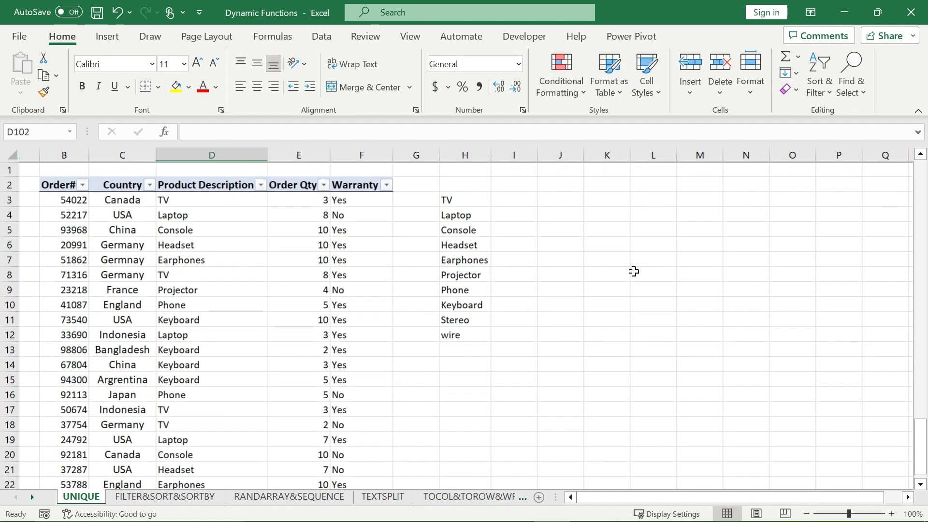
left_click(467, 332)
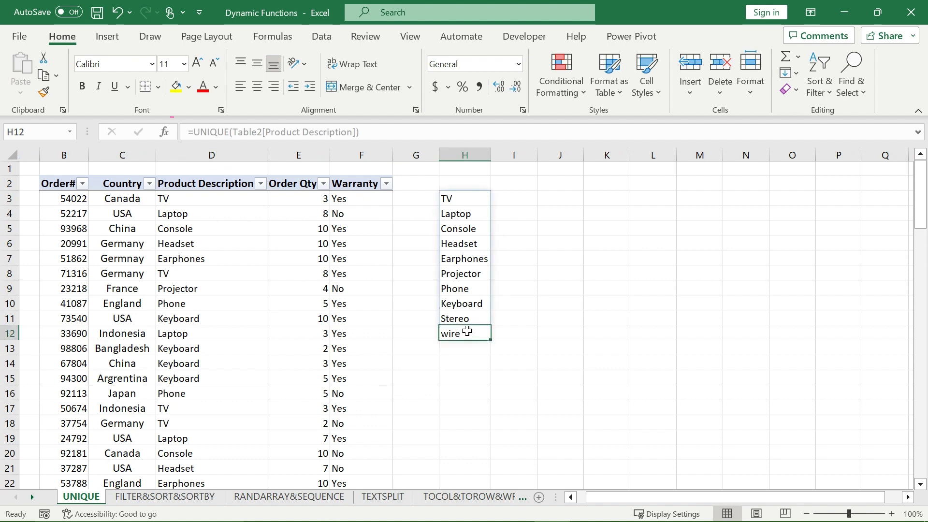
scroll(468, 327, "left", 1)
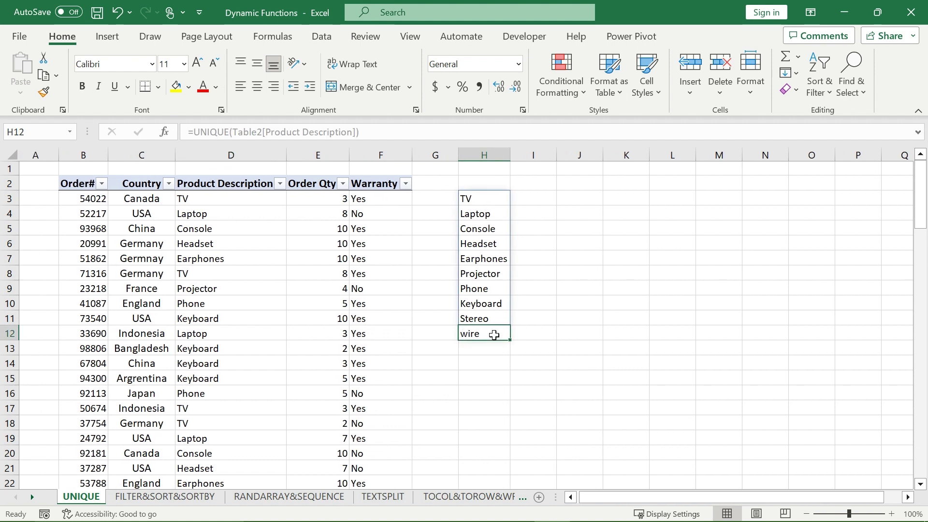
left_click(485, 274)
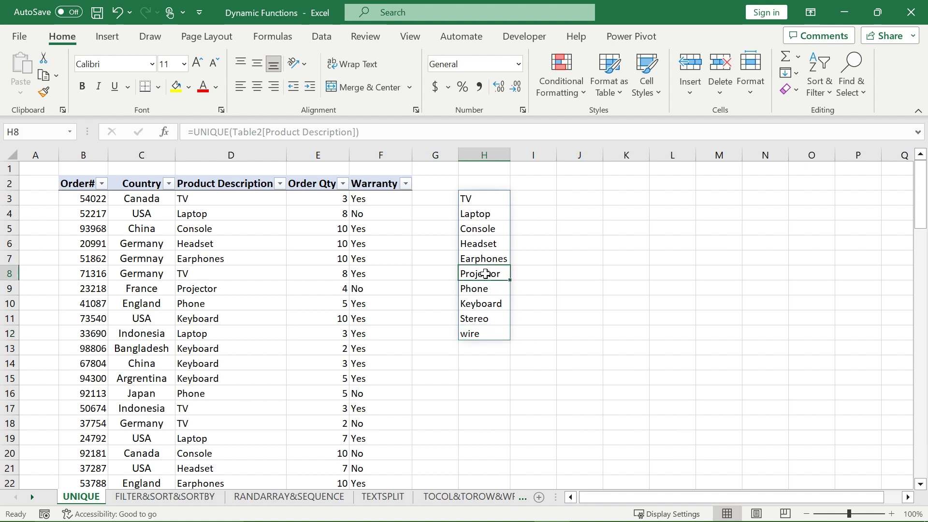
type("hello")
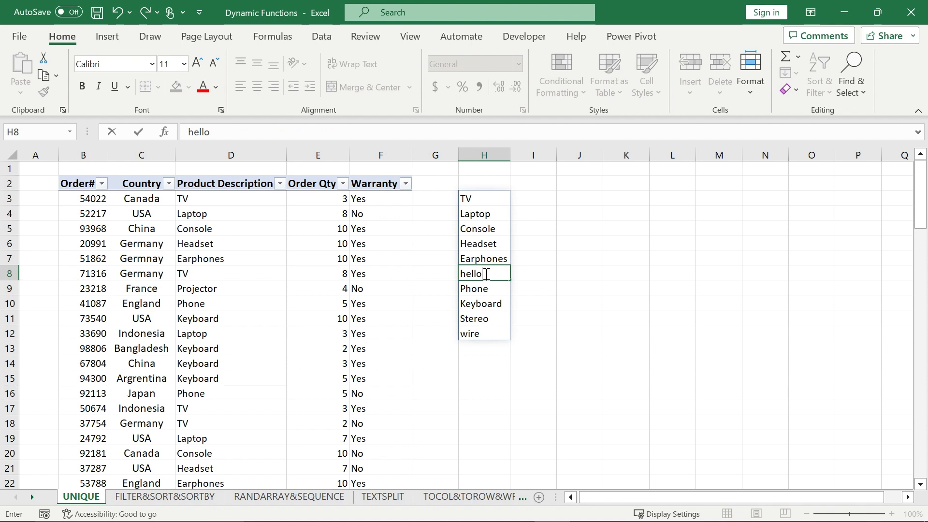
key("Return")
left_click(486, 274)
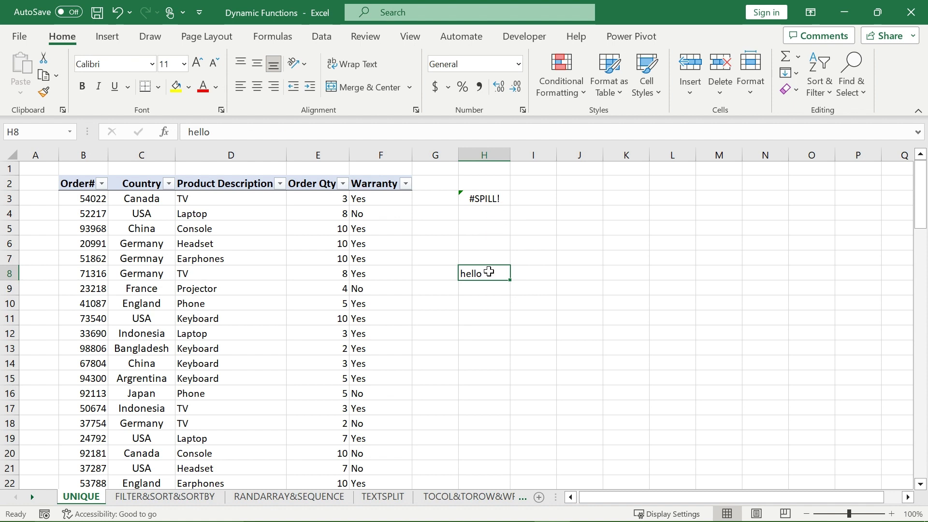
key("BackSpace")
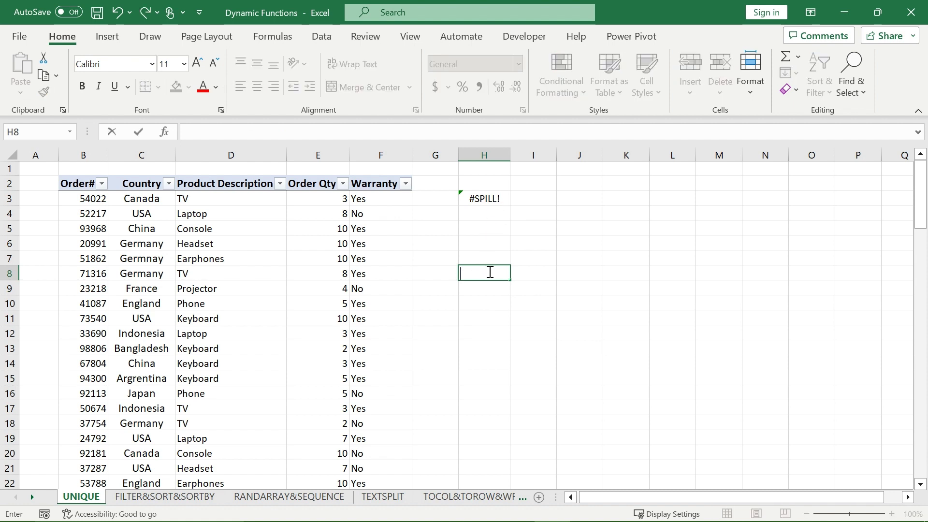
key("Return")
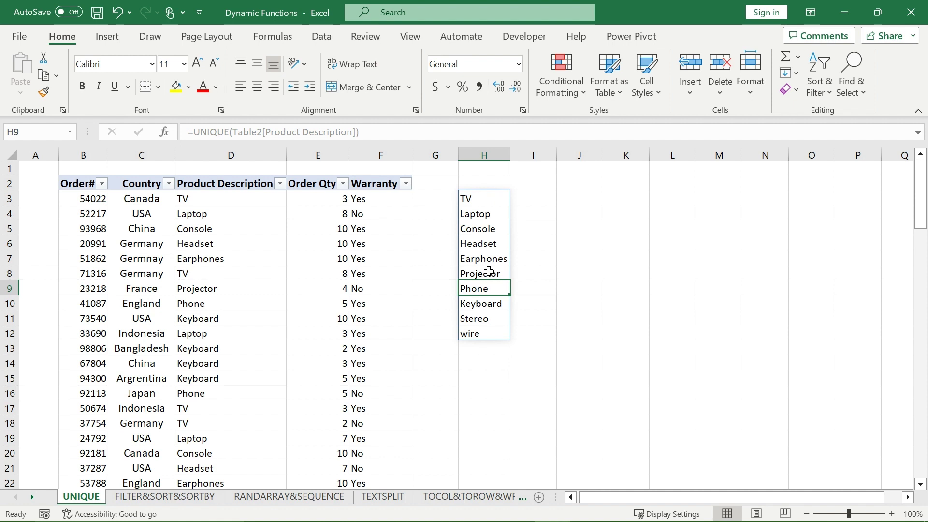
left_click(532, 202)
Enter =UNIQUE(Table2[Product Description],,TRUE) in I3, listing only Stereo and wire.
type("=")
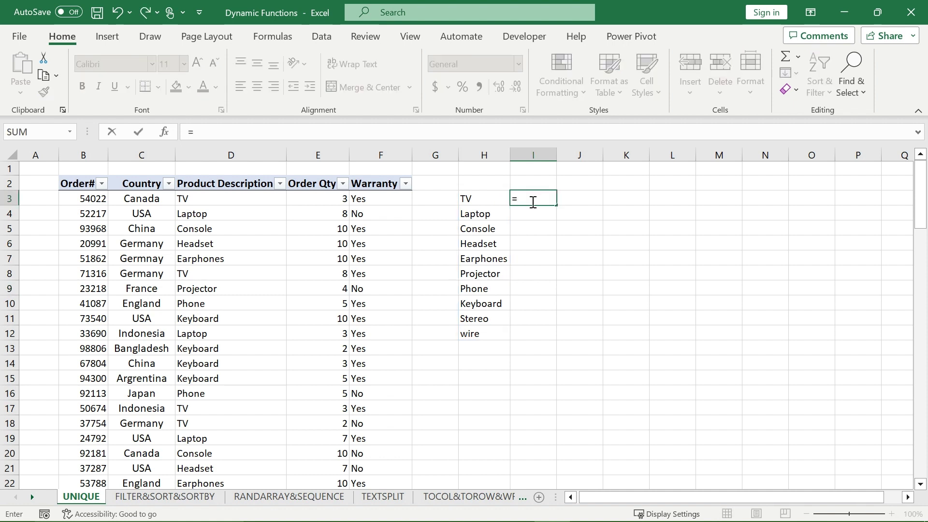
type("unique")
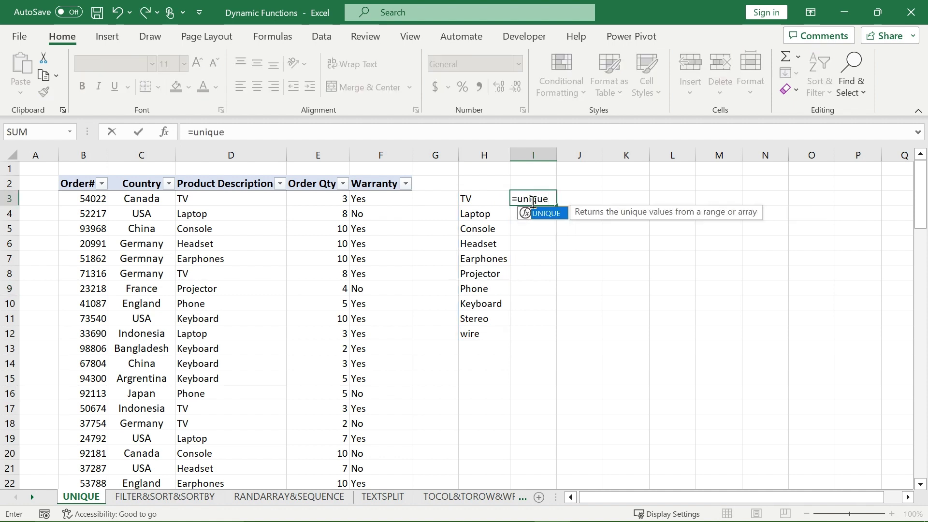
type("(")
left_click(231, 179)
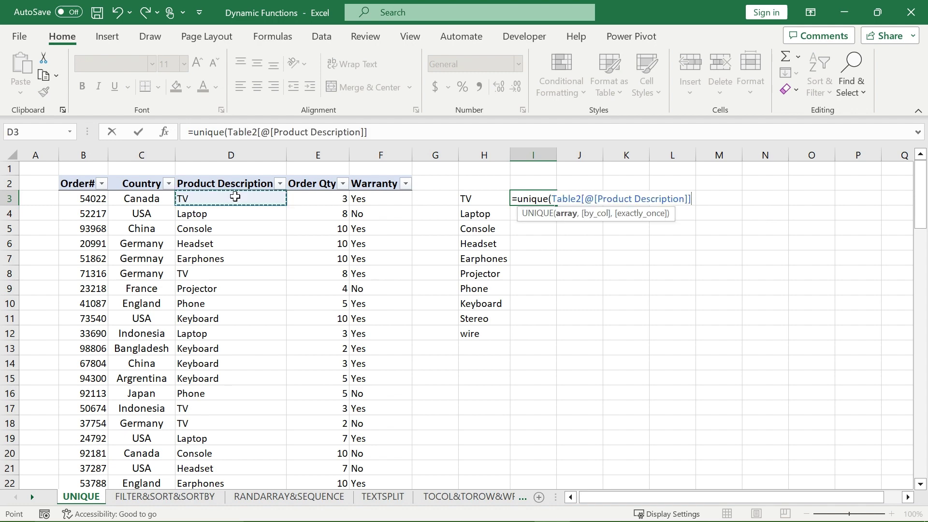
scroll(234, 196, "down", 20)
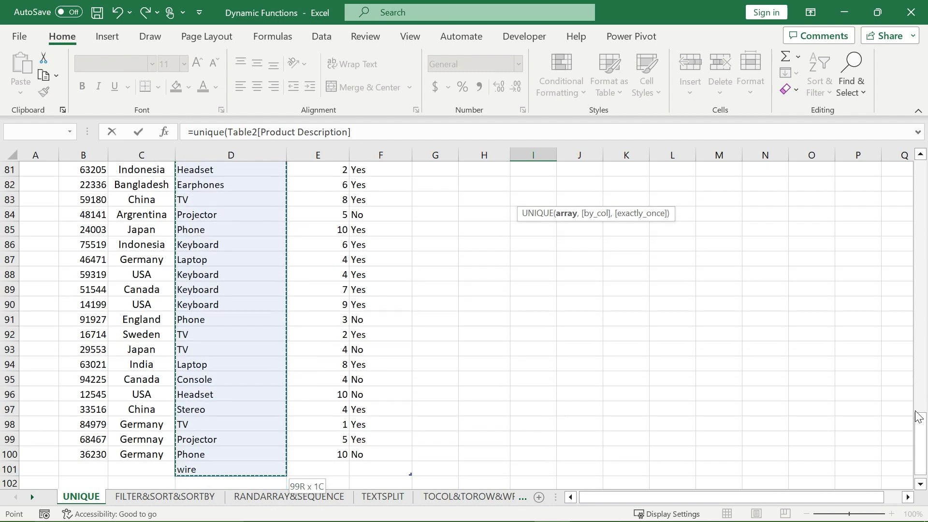
left_click_drag(920, 425, 921, 110)
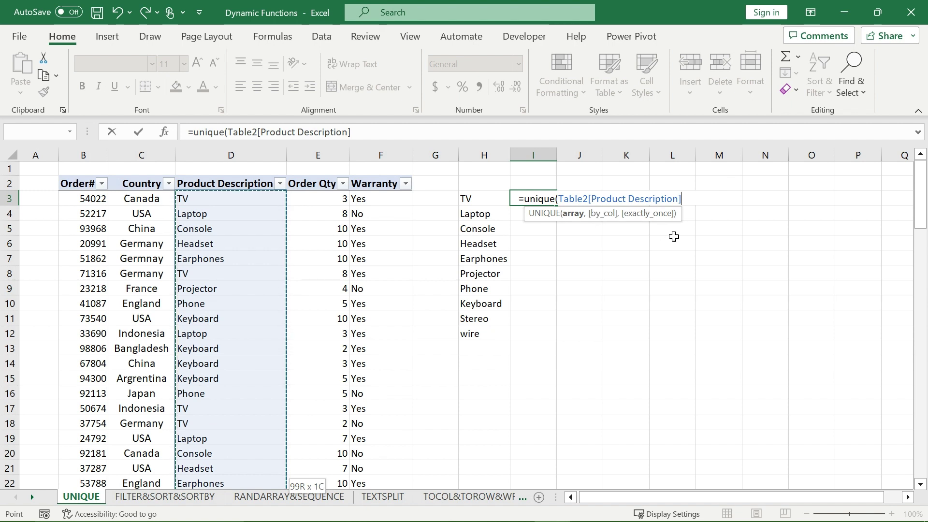
type(",,")
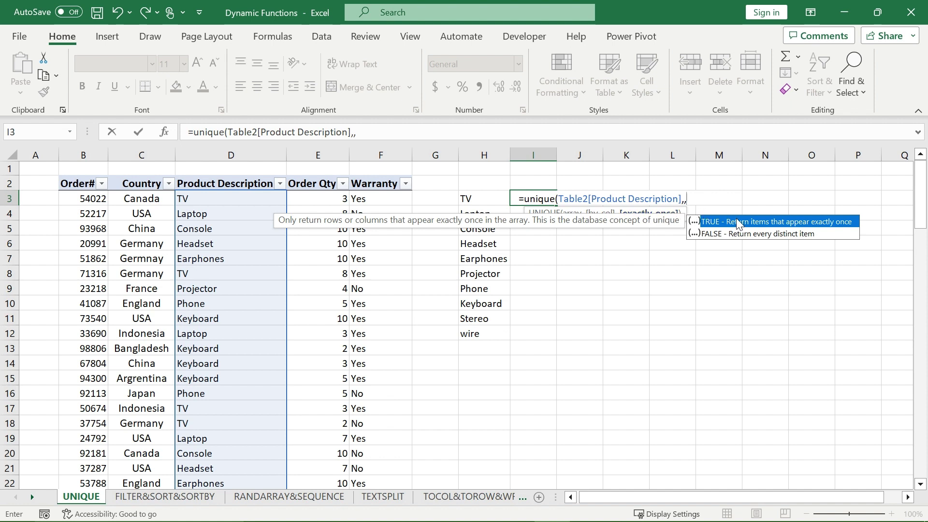
type("true)")
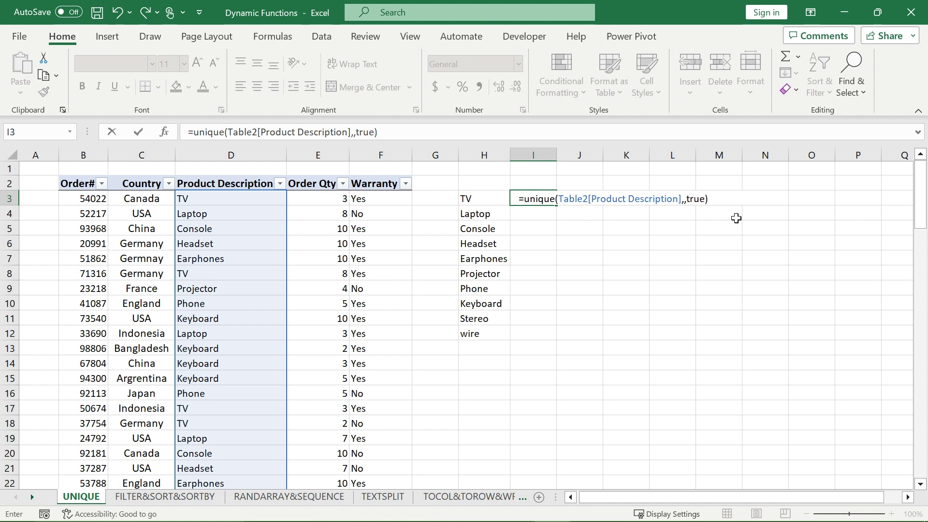
key("Return")
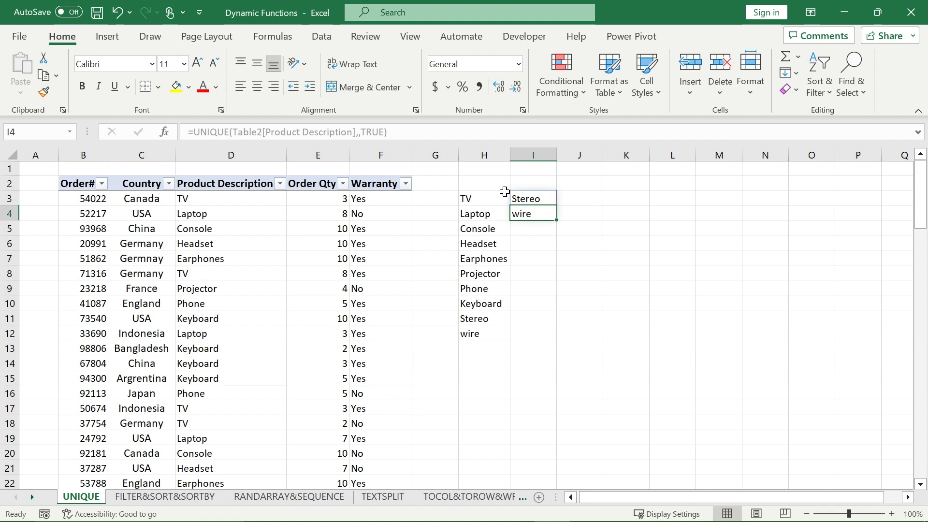
Change TRUE to FALSE in the I3 formula so column I lists all ten distinct products.
left_click(239, 199)
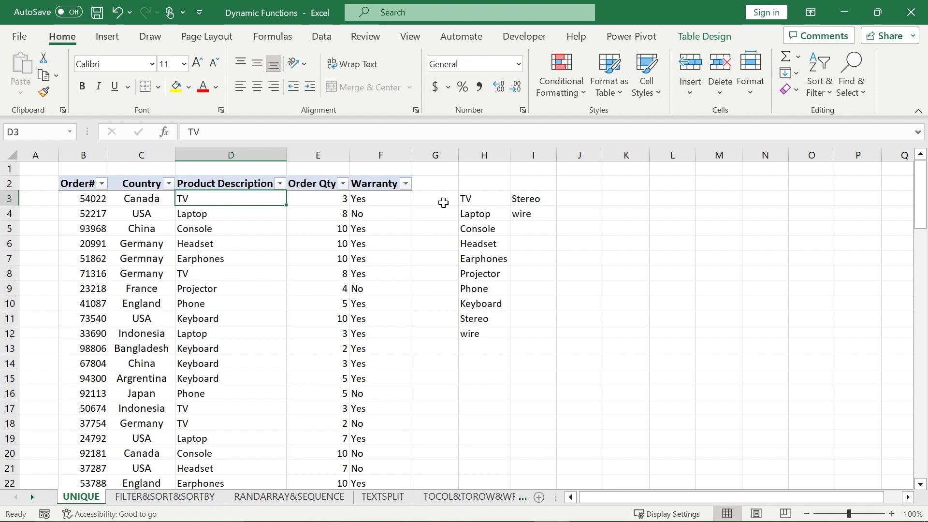
left_click(526, 205)
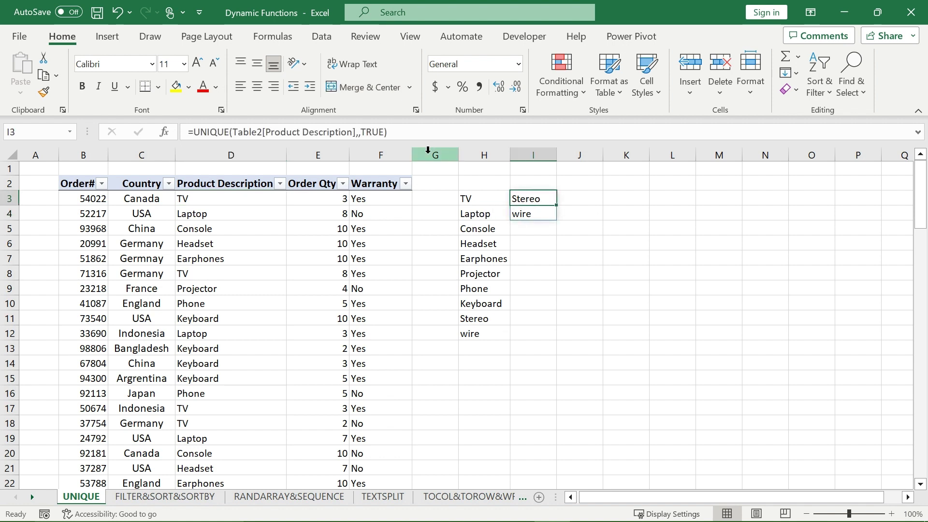
left_click(384, 132)
key("BackSpace")
key("BackSpace")
key("BackSpace")
key("BackSpace")
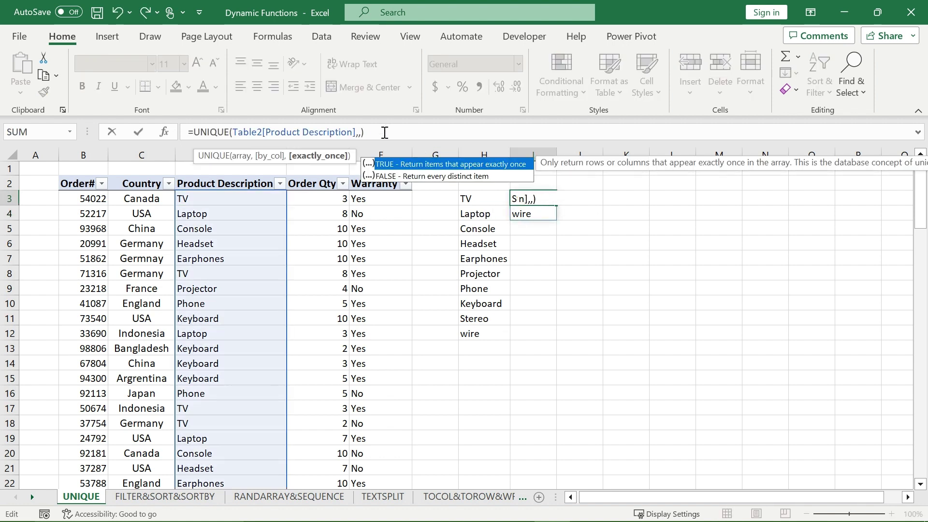
type("FALSE")
key("Return")
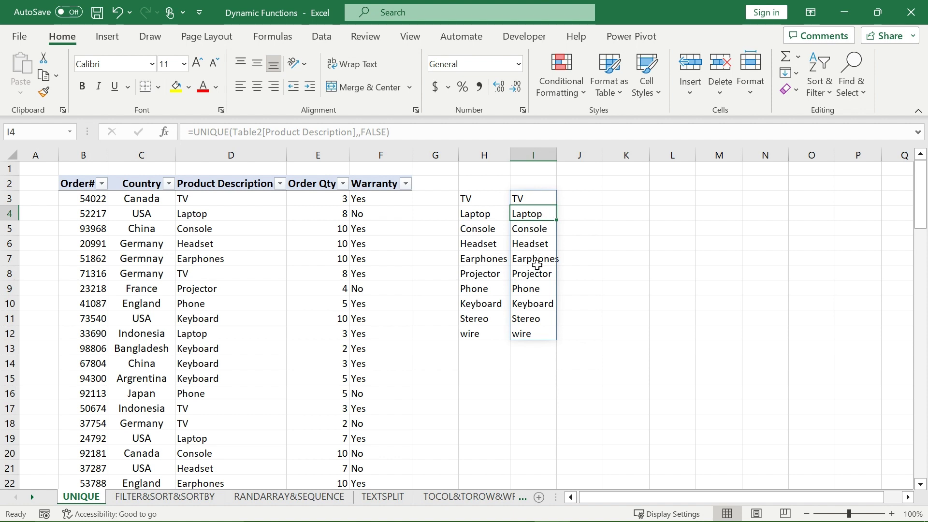
Start a UNIQUE formula in J3, then cancel the unfinished entry.
left_click(578, 201)
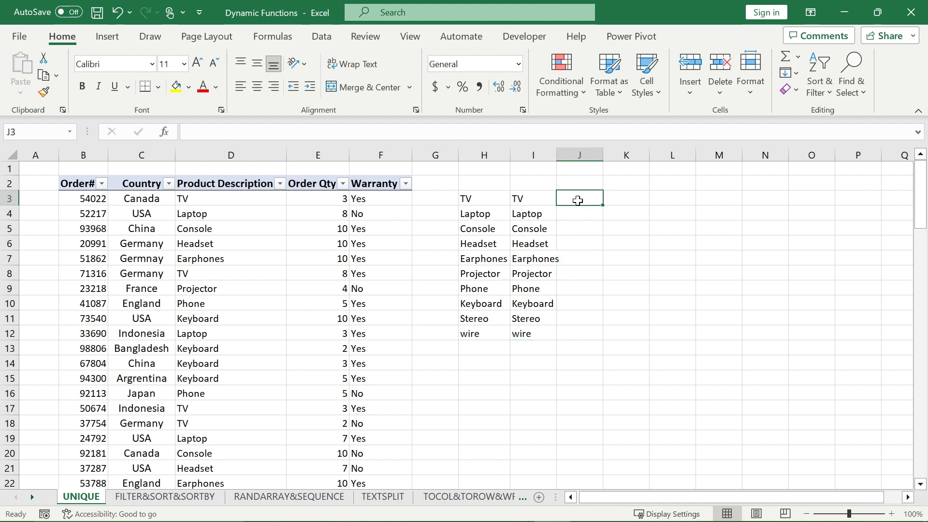
type("=u")
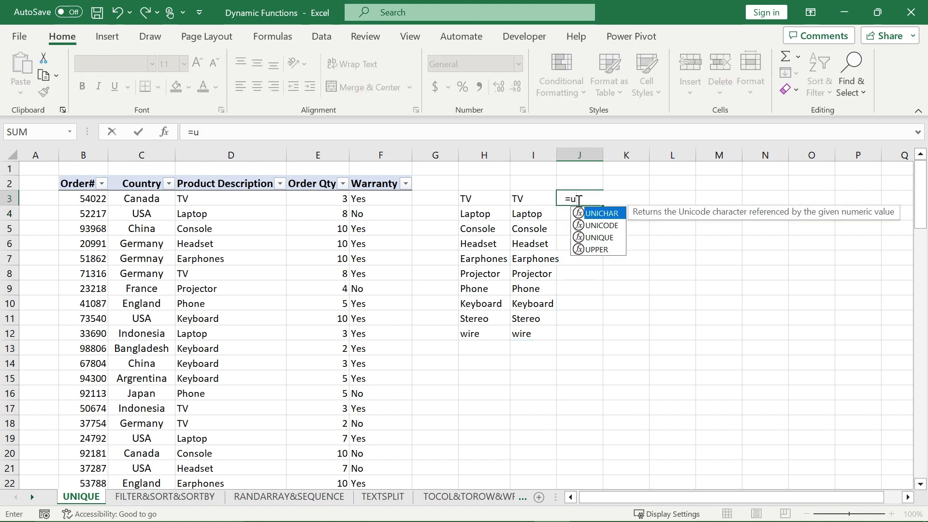
key("Escape")
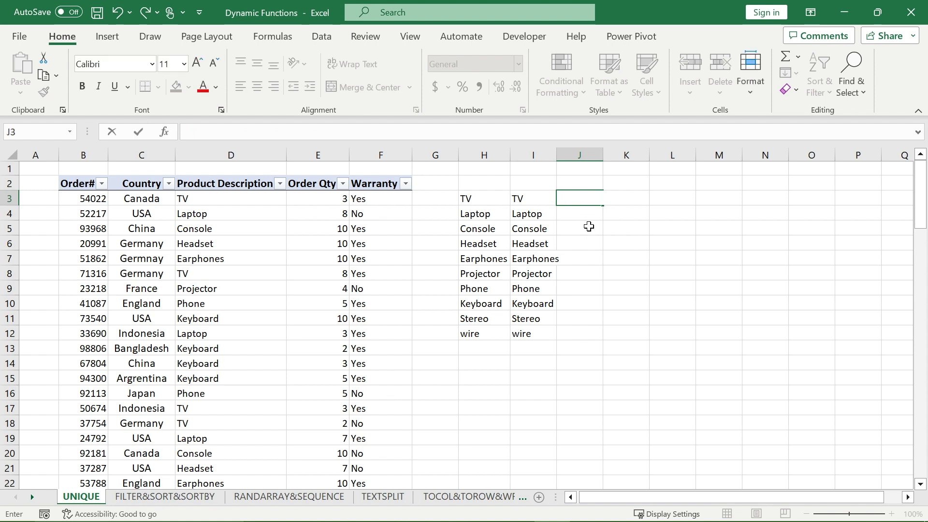
left_click(590, 230)
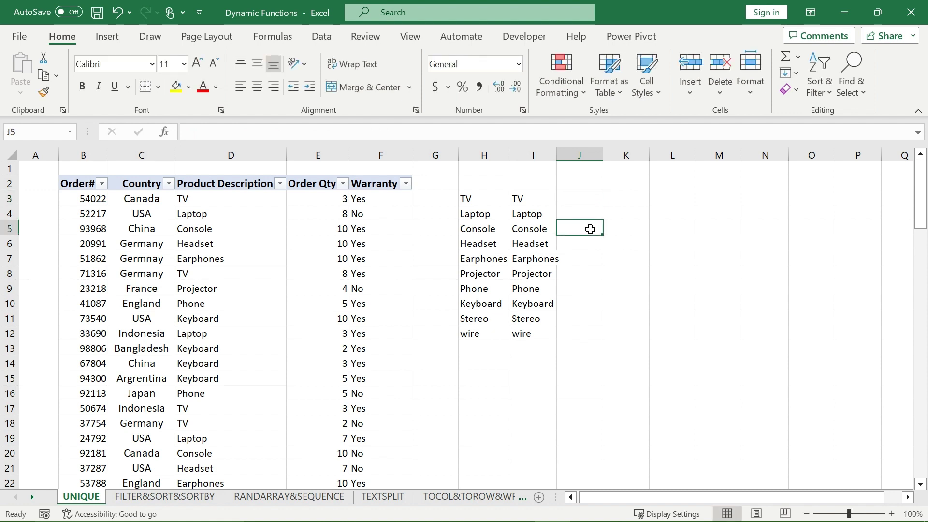
Insert a blank column D and paste a copy of the Product Description column into it.
right_click(247, 157)
left_click(305, 305)
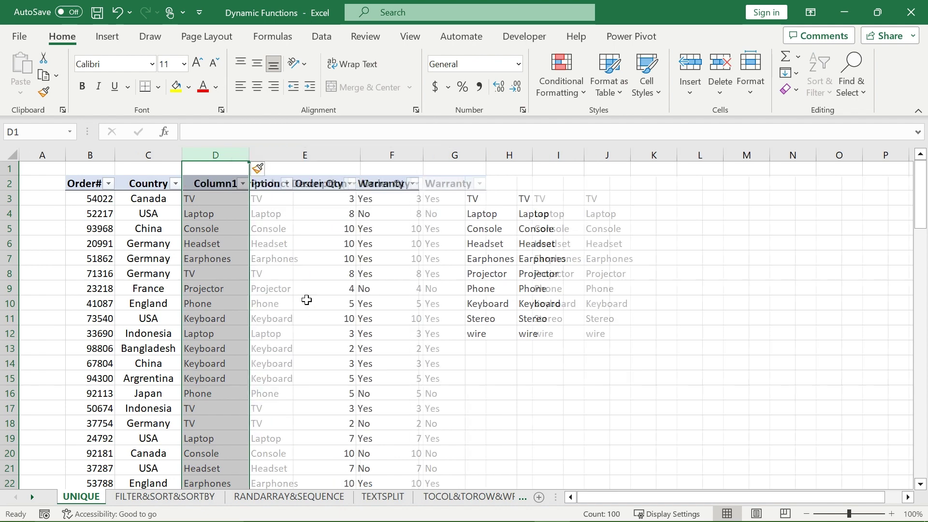
right_click(318, 157)
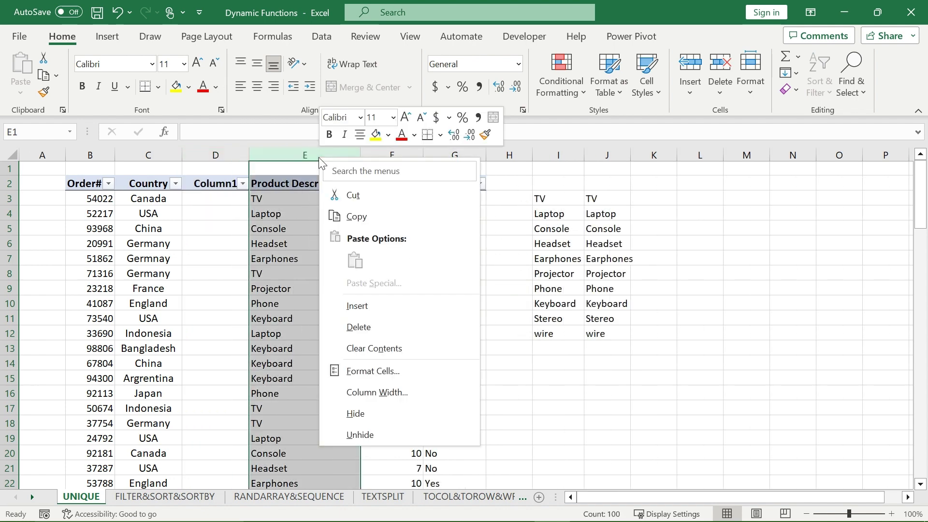
left_click(357, 216)
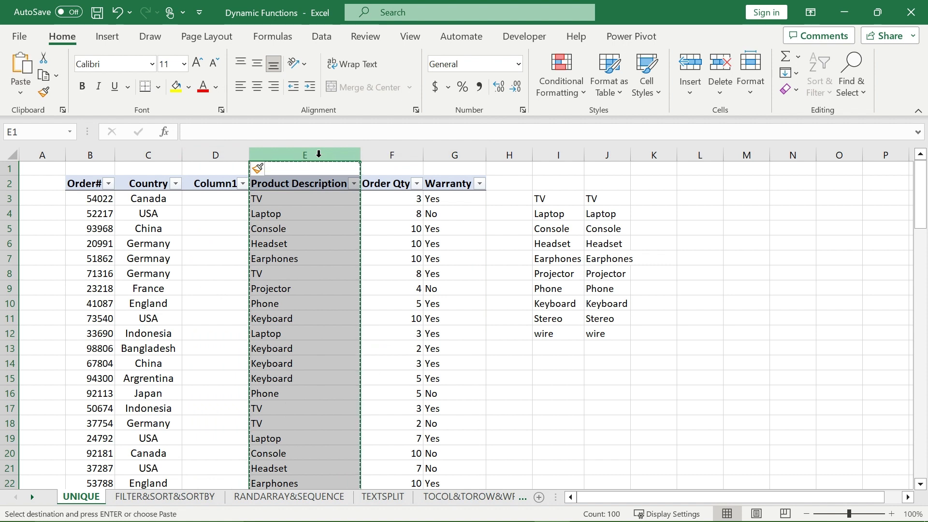
left_click(238, 154)
key("ctrl+v")
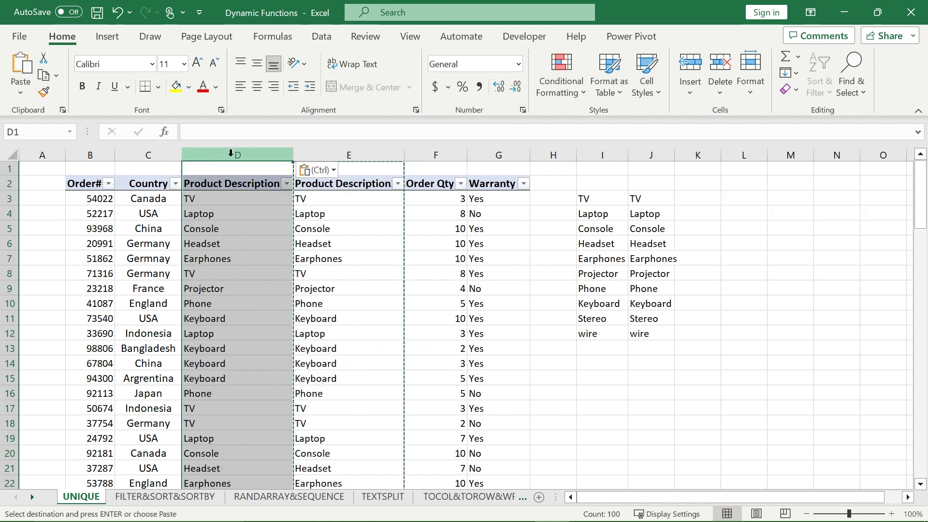
left_click(341, 198)
Enter =UNIQUE(Table2[[Product Description]:[Product Description2]],TRUE) in K3, spilling one product column.
left_click(690, 199)
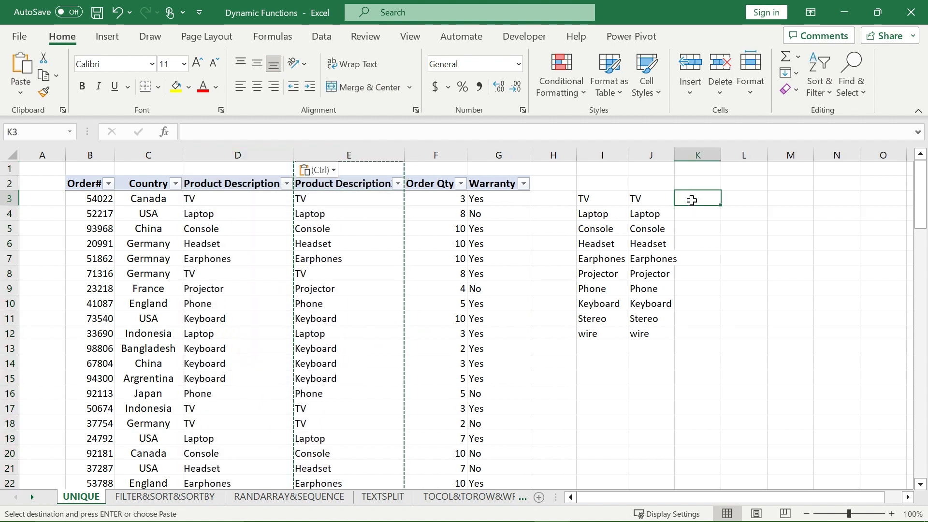
double_click(693, 203)
type("=unique")
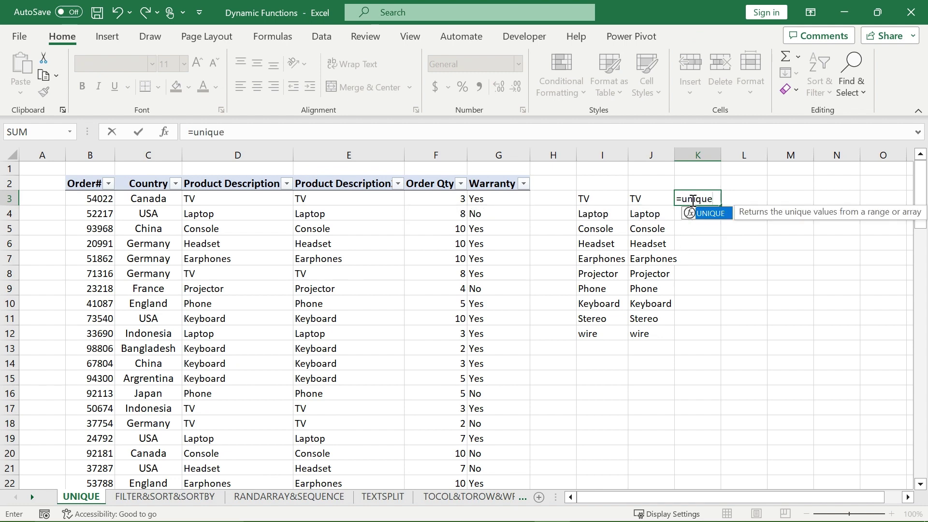
type("(")
left_click_drag(269, 193, 306, 195)
key("ctrl+shift+Down")
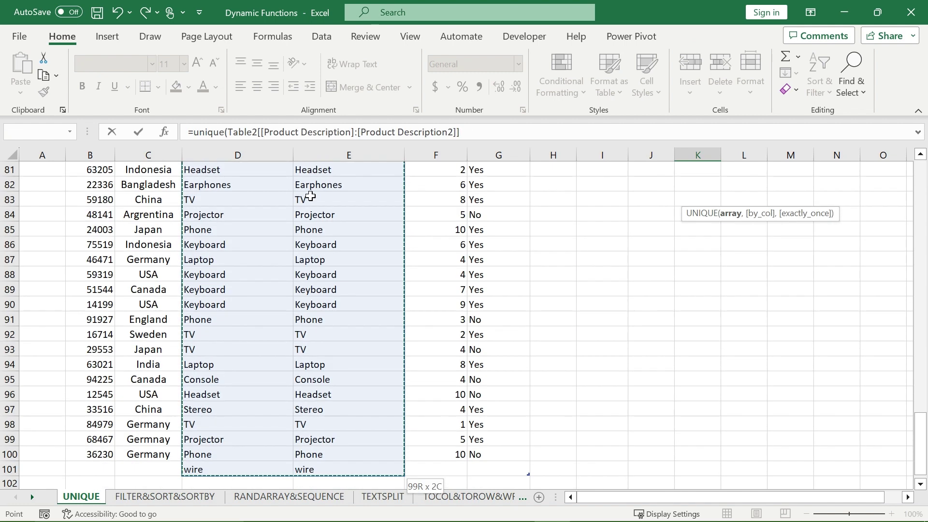
scroll(311, 195, "up", 20)
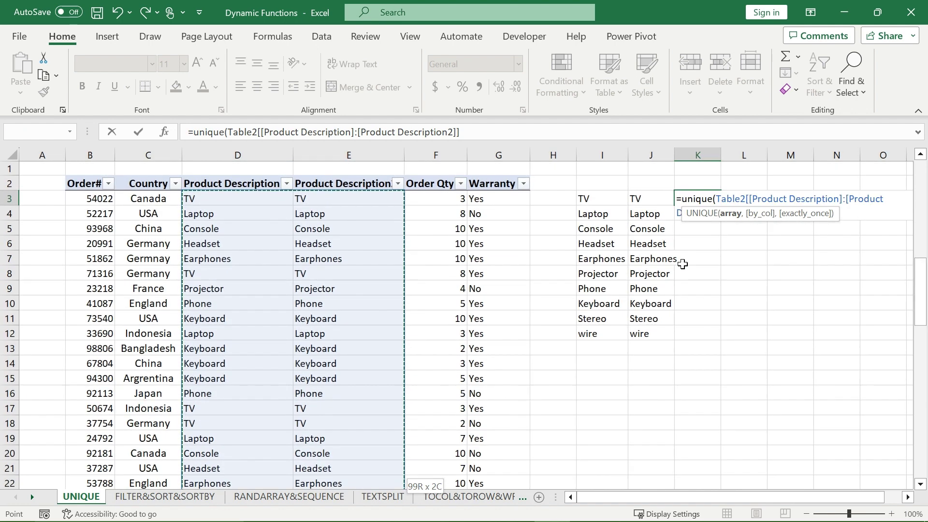
type(",")
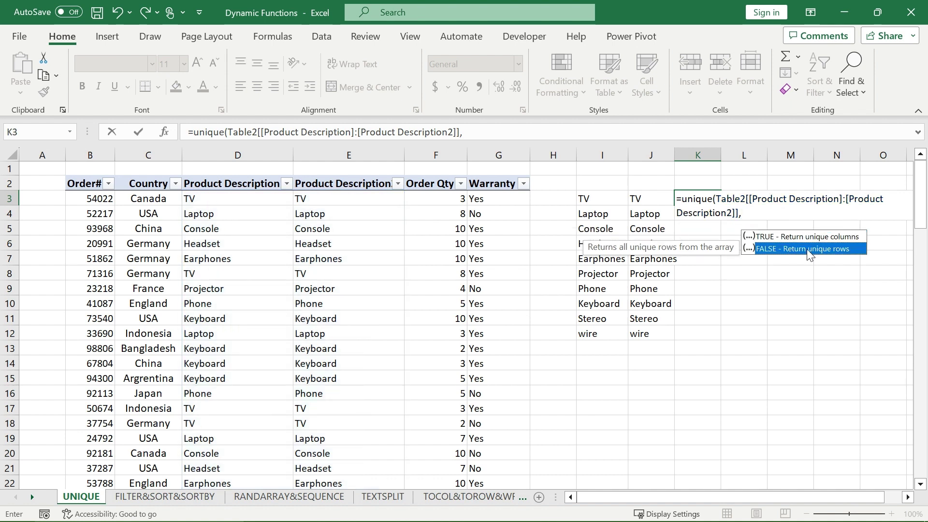
left_click(771, 213)
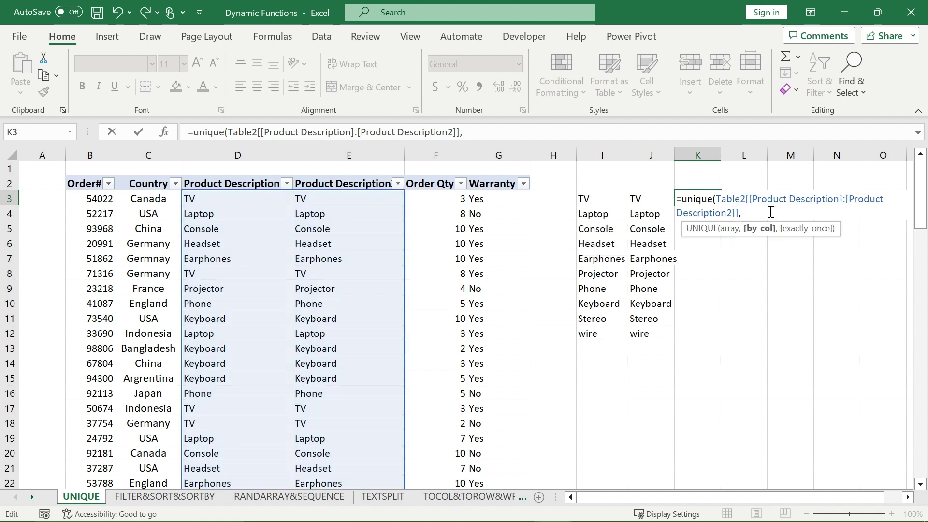
type("true)")
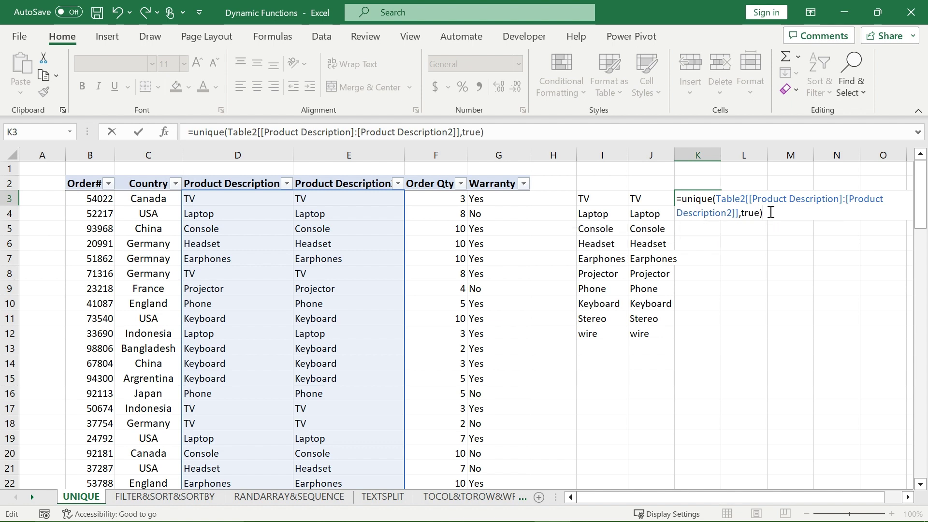
key("Return")
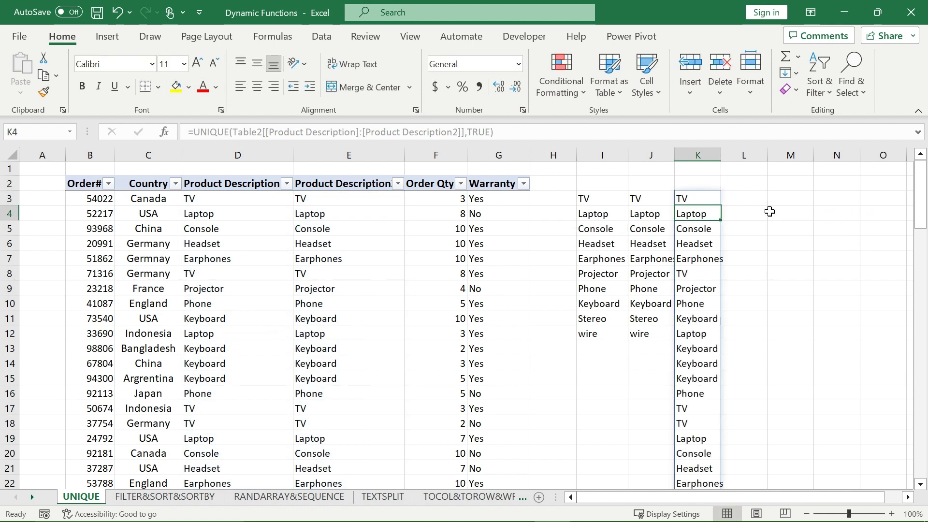
left_click(358, 197)
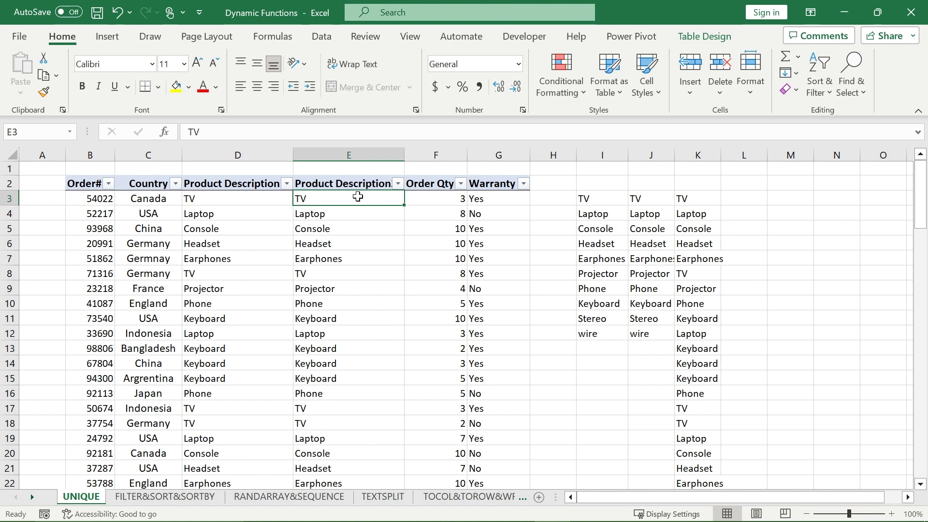
type("wire")
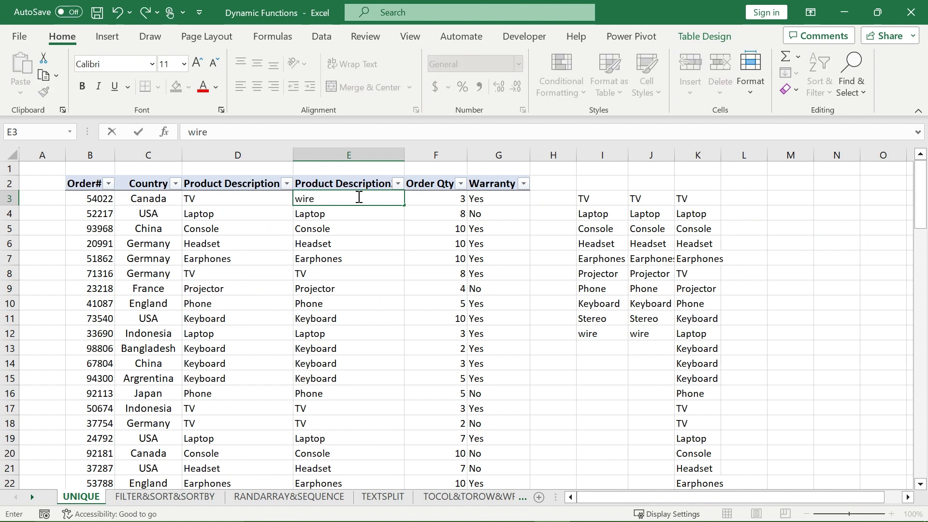
key("Return")
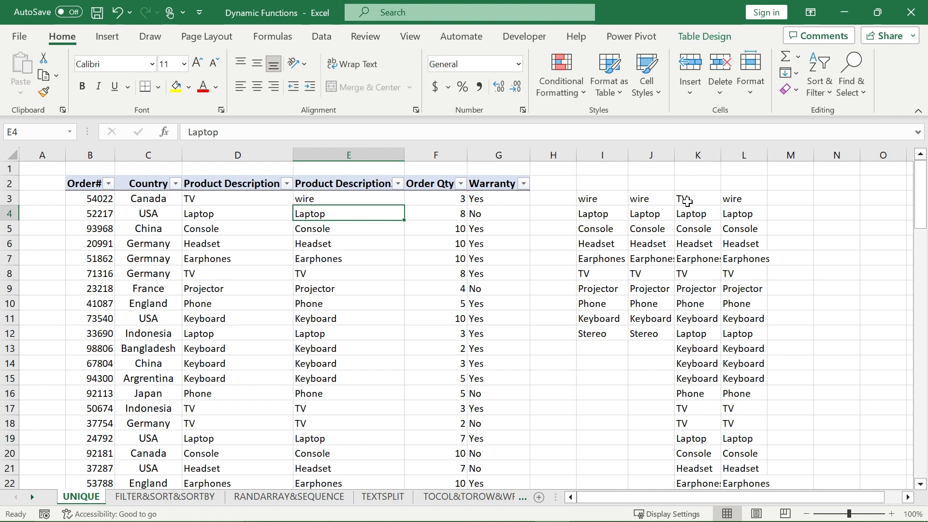
left_click(120, 9)
left_click(120, 9)
left_click(704, 199)
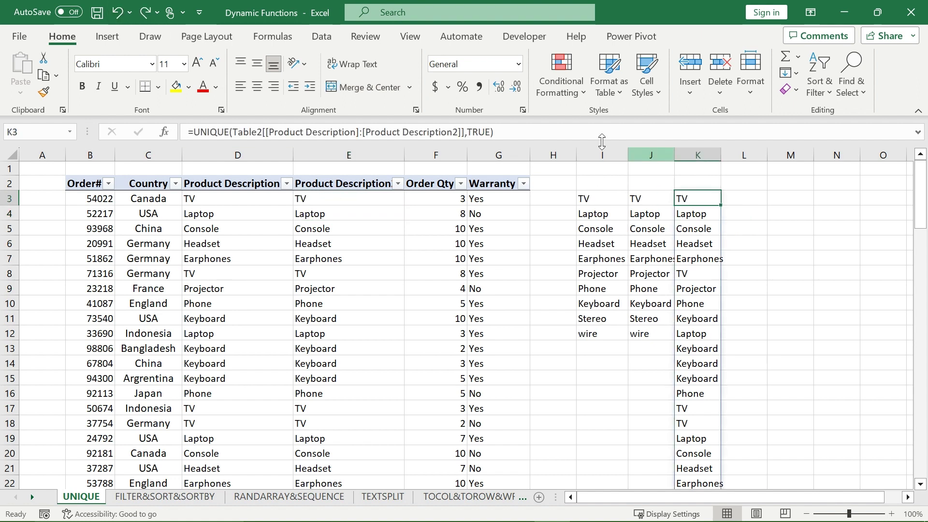
Change TRUE to FALSE in the K3 formula, spilling ten unique product pairs across K3:L12.
left_click(490, 131)
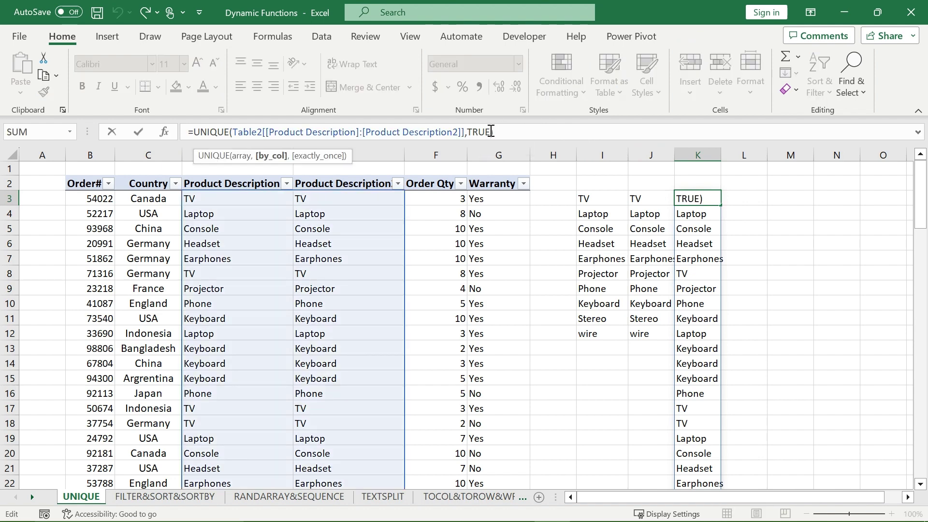
key("BackSpace")
key("BackSpace")
key("BackSpace")
key("BackSpace")
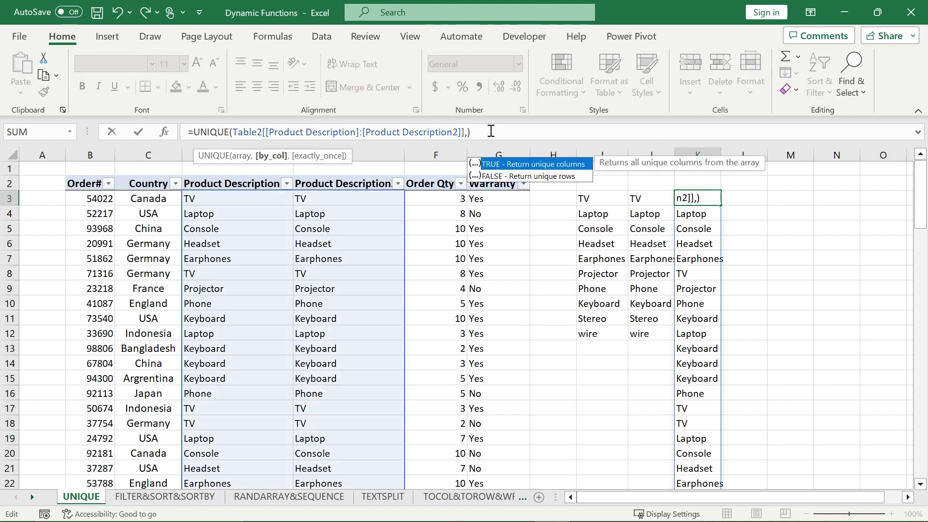
type("false")
key("Return")
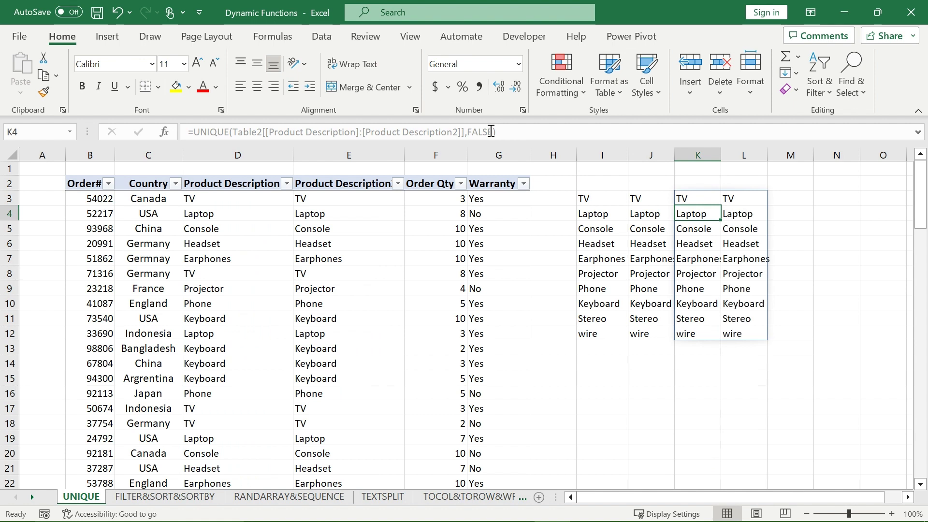
left_click_drag(699, 198, 754, 339)
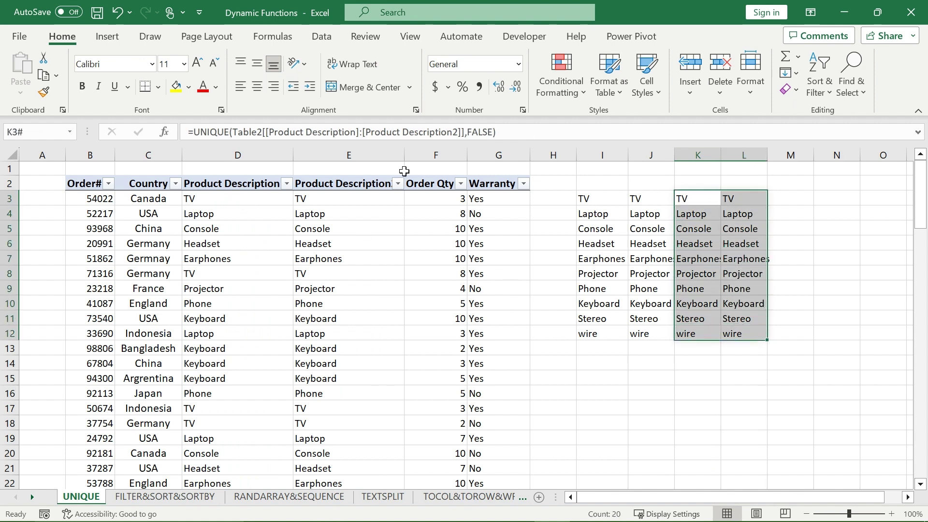
left_click(694, 200)
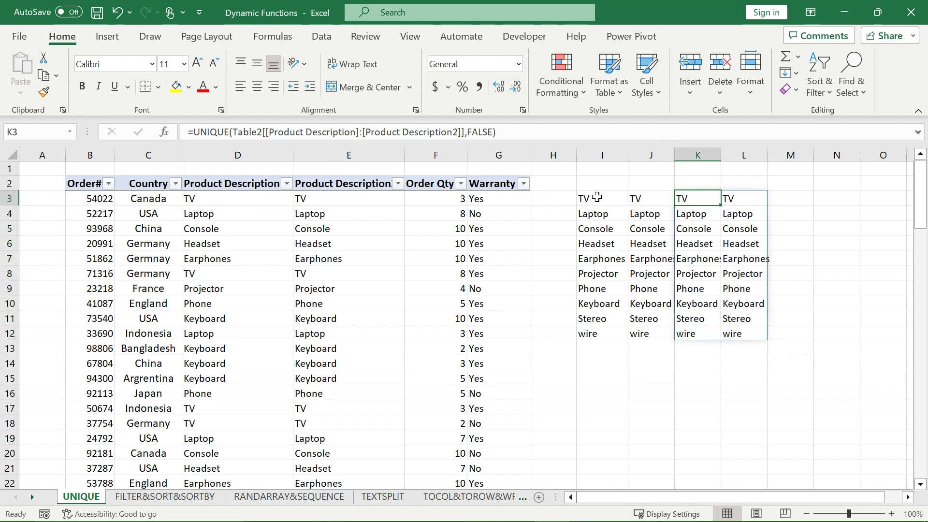
Change E3 to 'wire' and check the new TV–wire pair in the K:L unique rows.
left_click(340, 200)
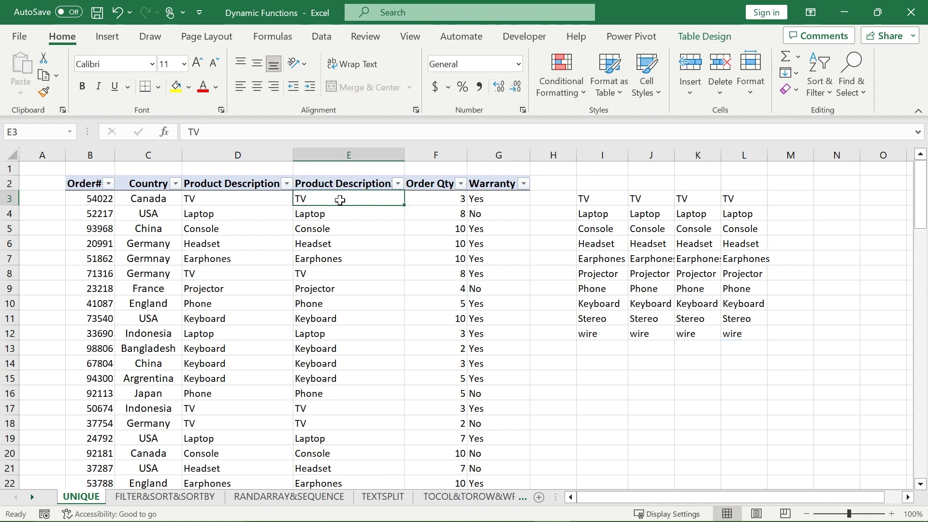
type("wire")
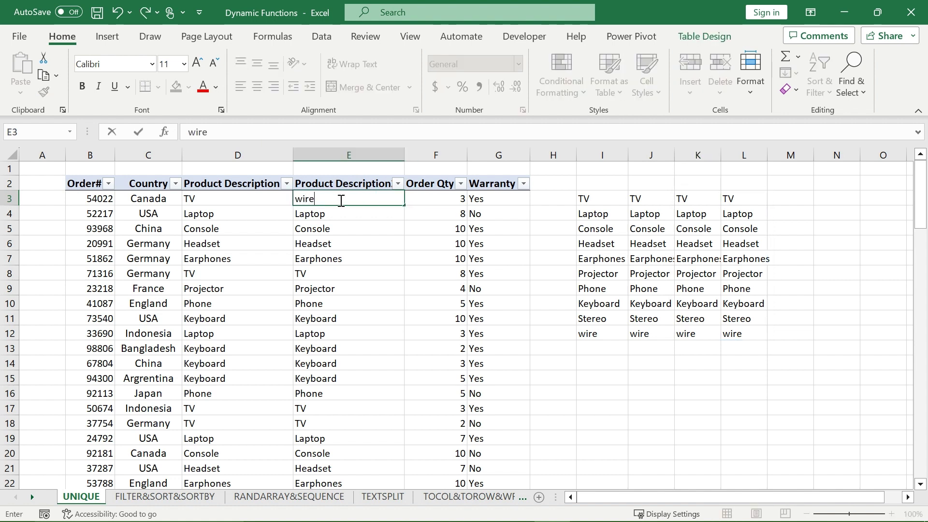
key("Return")
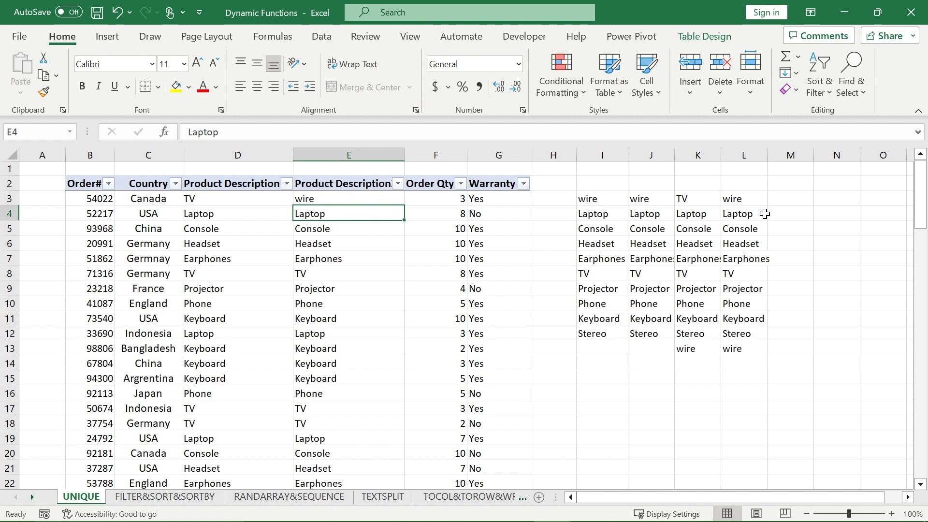
left_click(706, 272)
left_click_drag(705, 272, 735, 272)
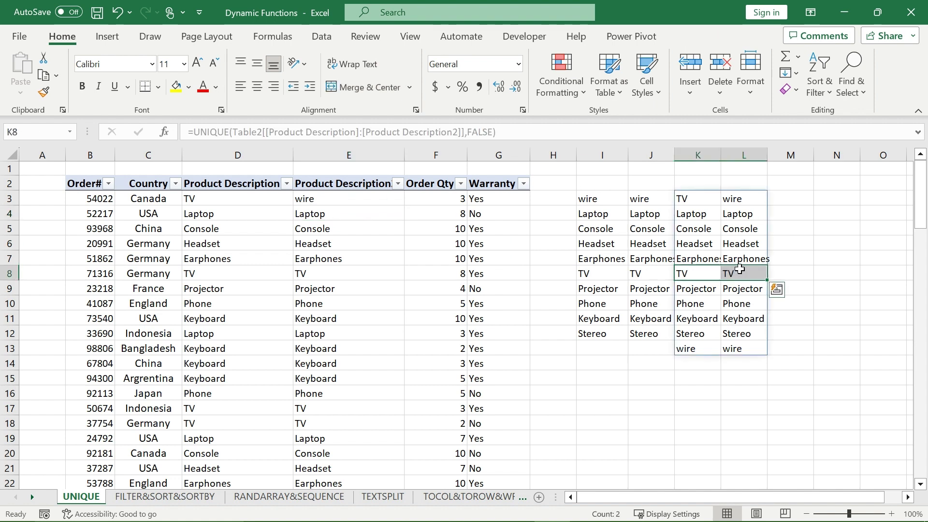
left_click(693, 200)
left_click_drag(693, 200, 723, 197)
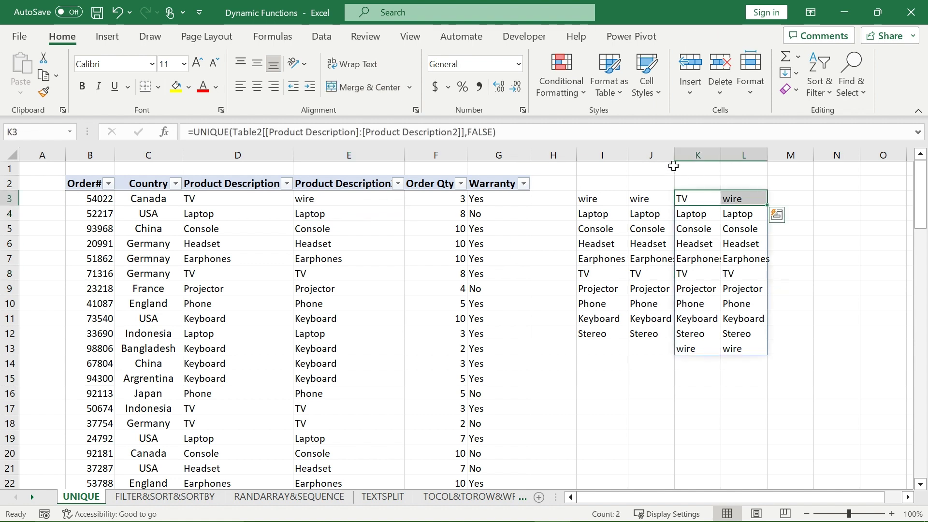
Insert blank spacer columns at J and L between the spilled lists.
right_click(654, 152)
left_click(696, 302)
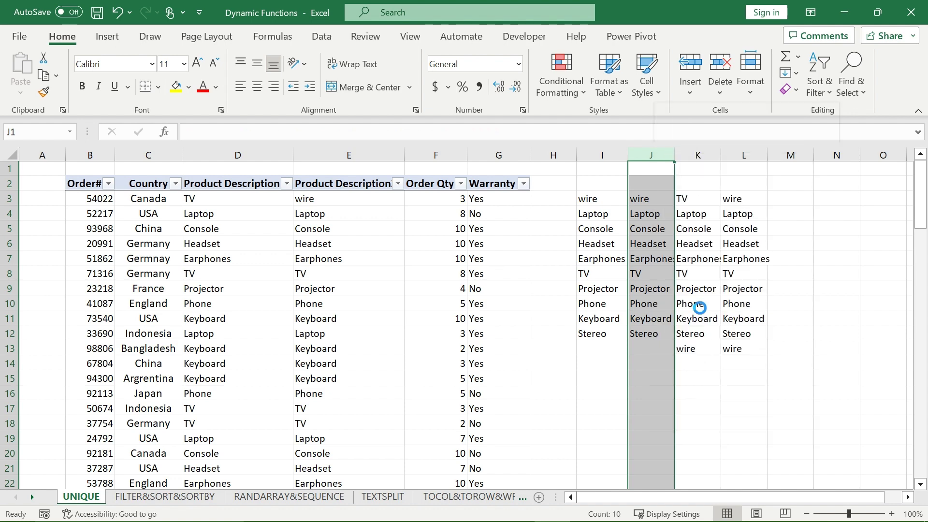
right_click(750, 153)
left_click(788, 306)
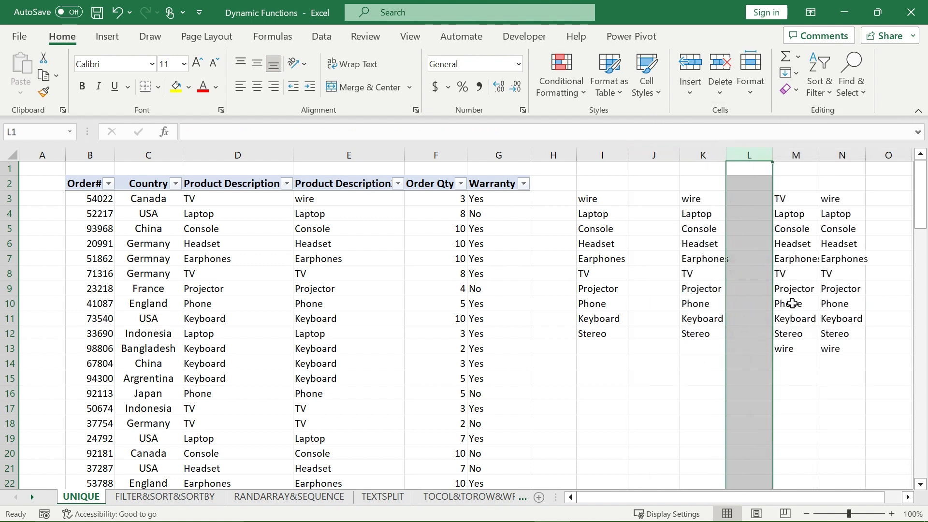
left_click(829, 303)
Check that the two-column unique product pairs now occupy M3:N13.
scroll(820, 280, "right", 1)
left_click(757, 202)
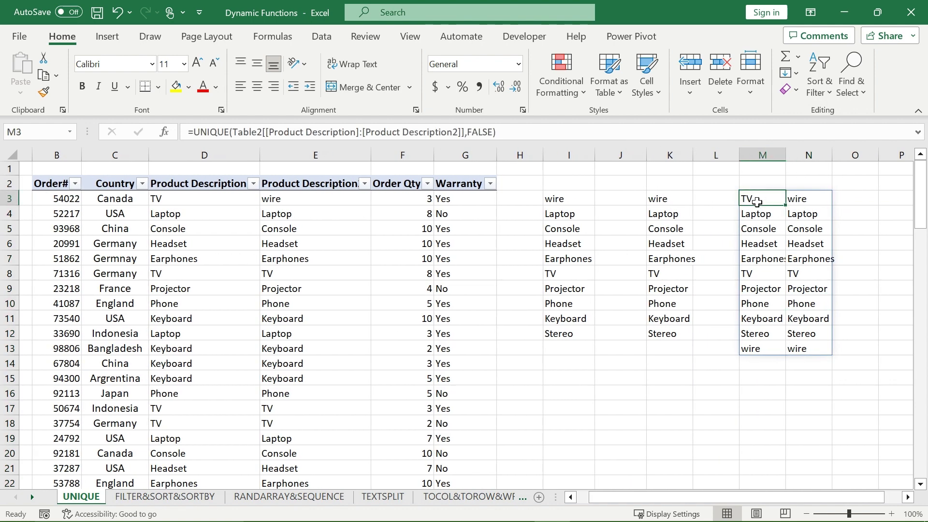
left_click_drag(757, 202, 800, 347)
scroll(800, 347, "left", 1)
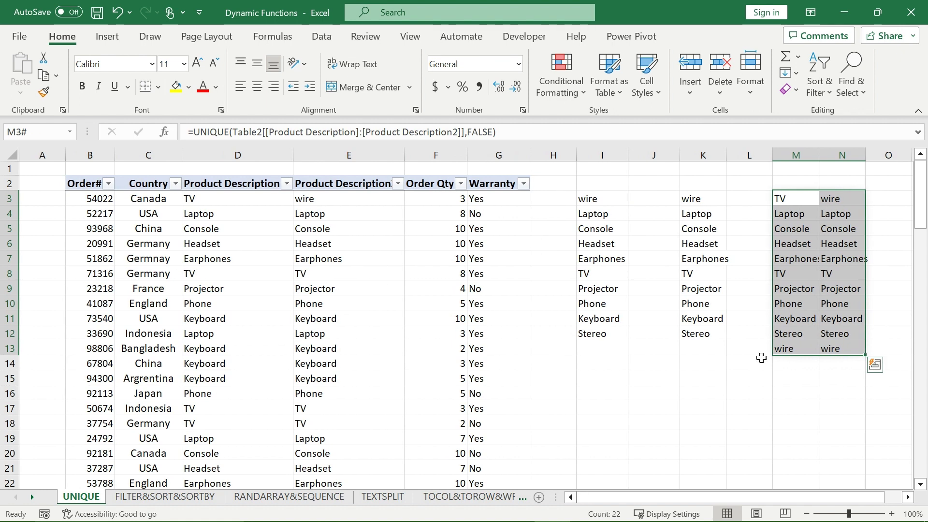
left_click(732, 365)
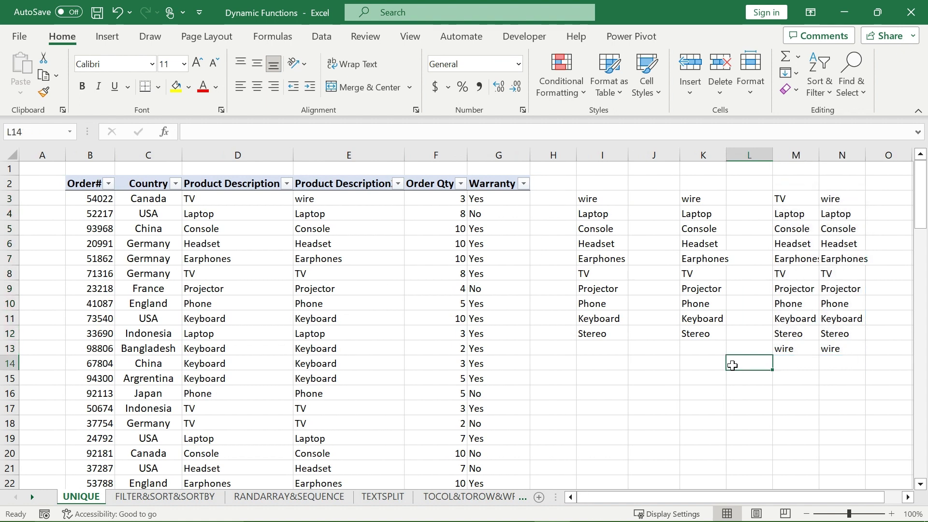